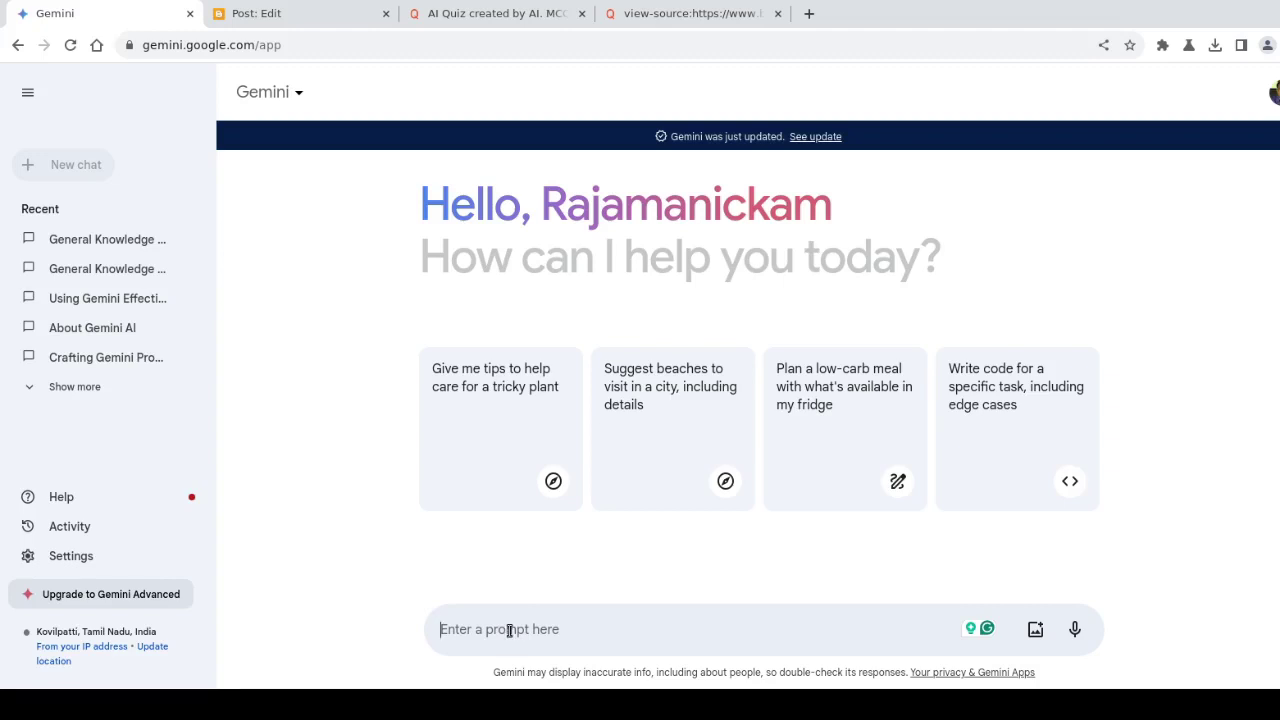
Ask Gemini to "Create MCQ Quiz for GK".
{"action": "left_click", "coordinate": [509, 631]}
{"action": "type", "text": "Create C"}
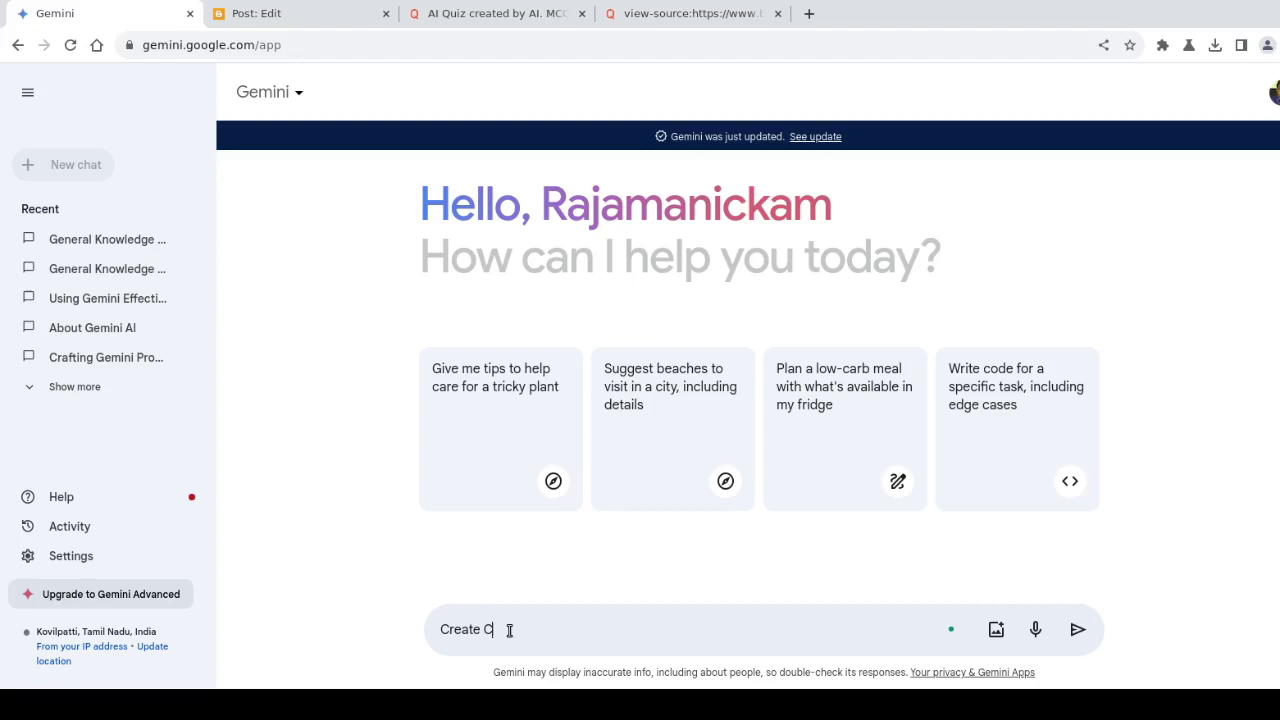
{"action": "type", "text": "M"}
{"action": "key", "text": "BackSpace"}
{"action": "key", "text": "BackSpace"}
{"action": "type", "text": "MC"}
{"action": "type", "text": "Q Quiz f"}
{"action": "type", "text": "or "}
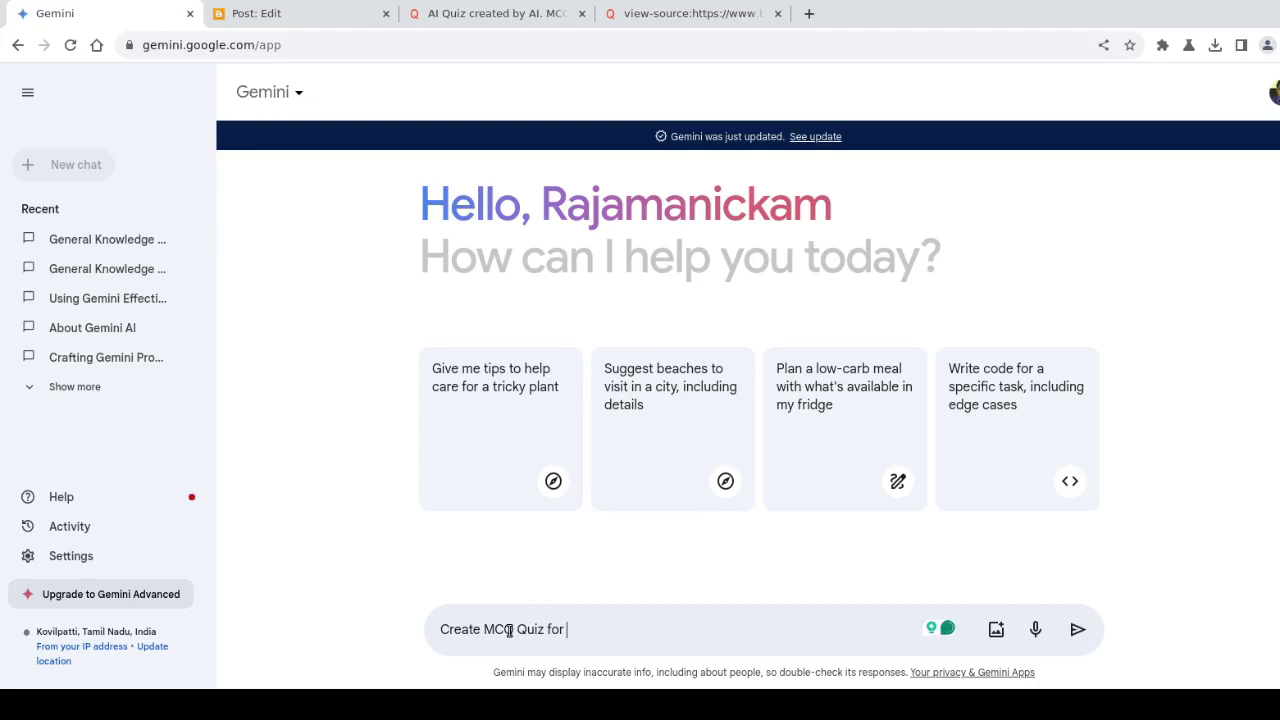
{"action": "type", "text": "GK"}
{"action": "key", "text": "Return"}
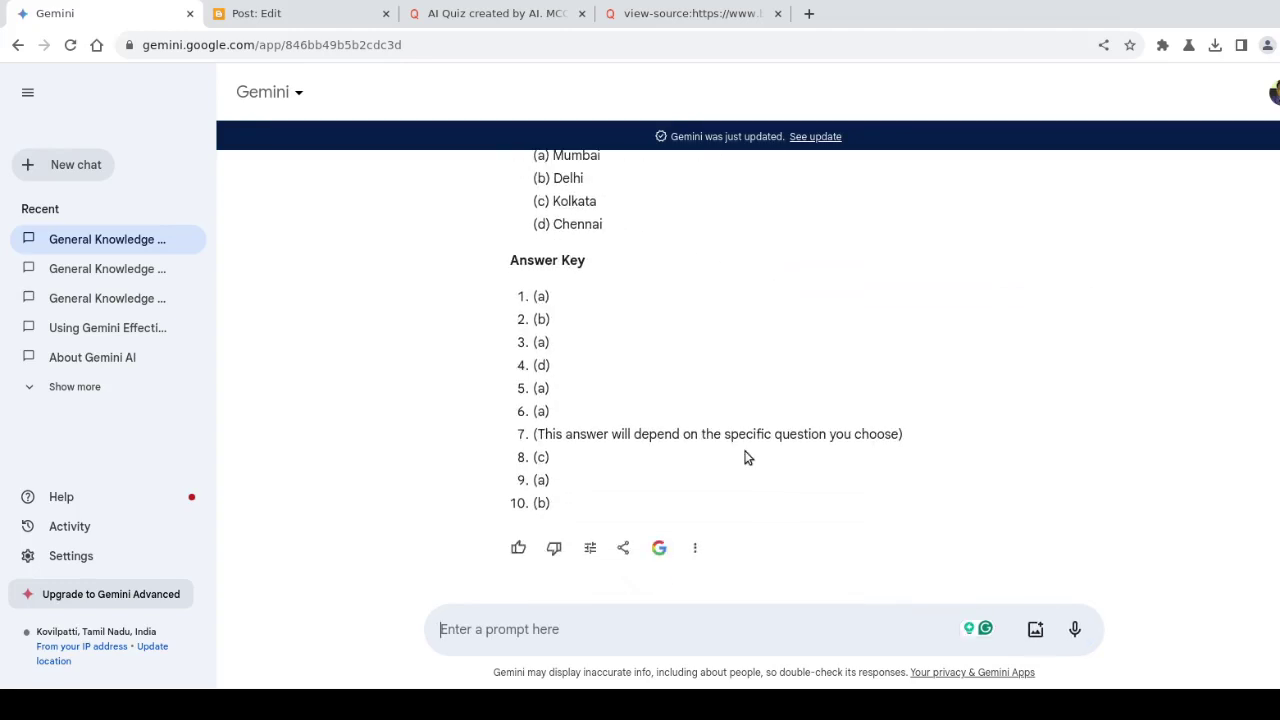
Scroll back up to the quiz's title, instructions and first Science questions.
{"action": "scroll", "coordinate": [744, 457], "scroll_direction": "up", "scroll_amount": 1}
{"action": "scroll", "coordinate": [700, 440], "scroll_direction": "up", "scroll_amount": 5}
{"action": "scroll", "coordinate": [663, 426], "scroll_direction": "up", "scroll_amount": 6}
{"action": "scroll", "coordinate": [657, 400], "scroll_direction": "up", "scroll_amount": 3}
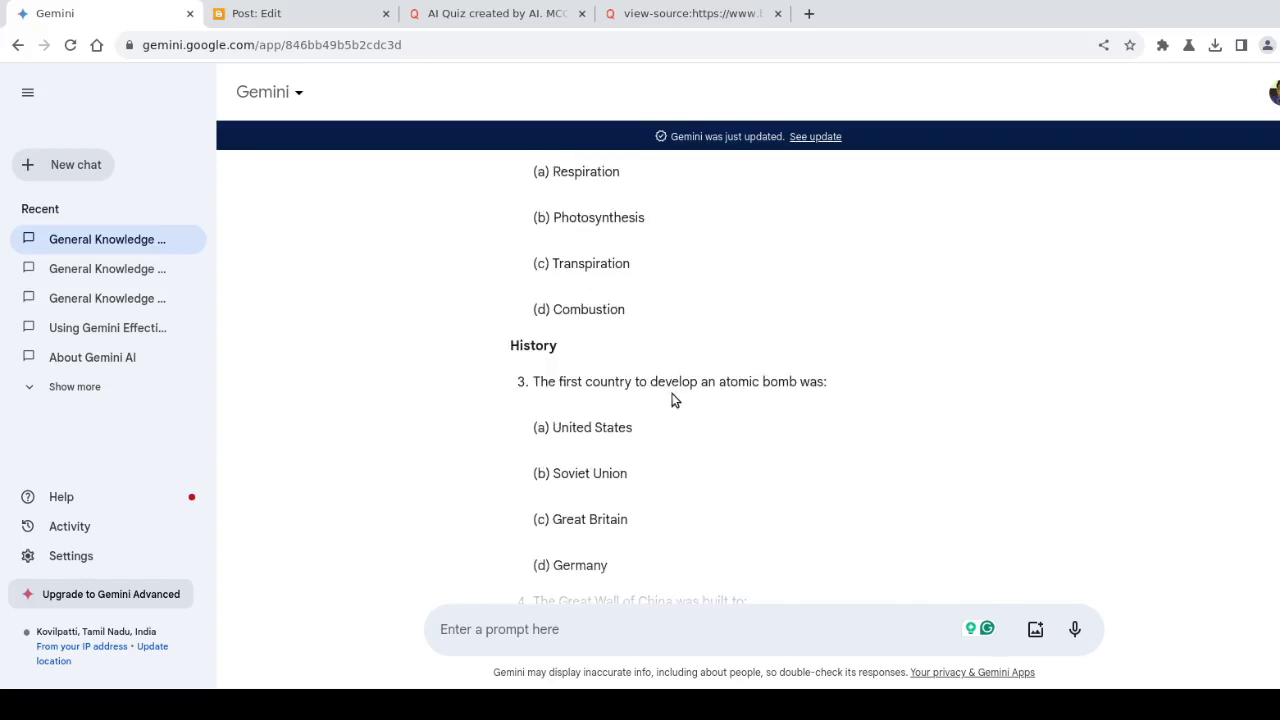
{"action": "scroll", "coordinate": [672, 400], "scroll_direction": "up", "scroll_amount": 4}
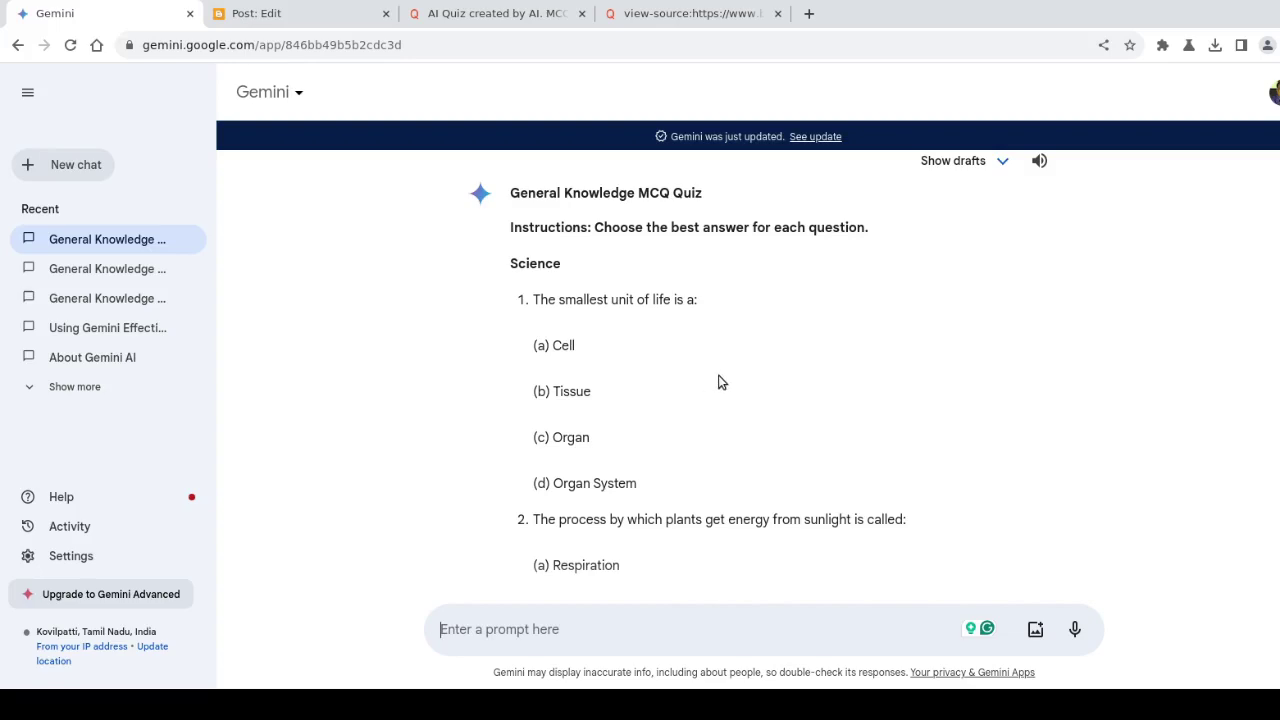
{"action": "left_click", "coordinate": [455, 15]}
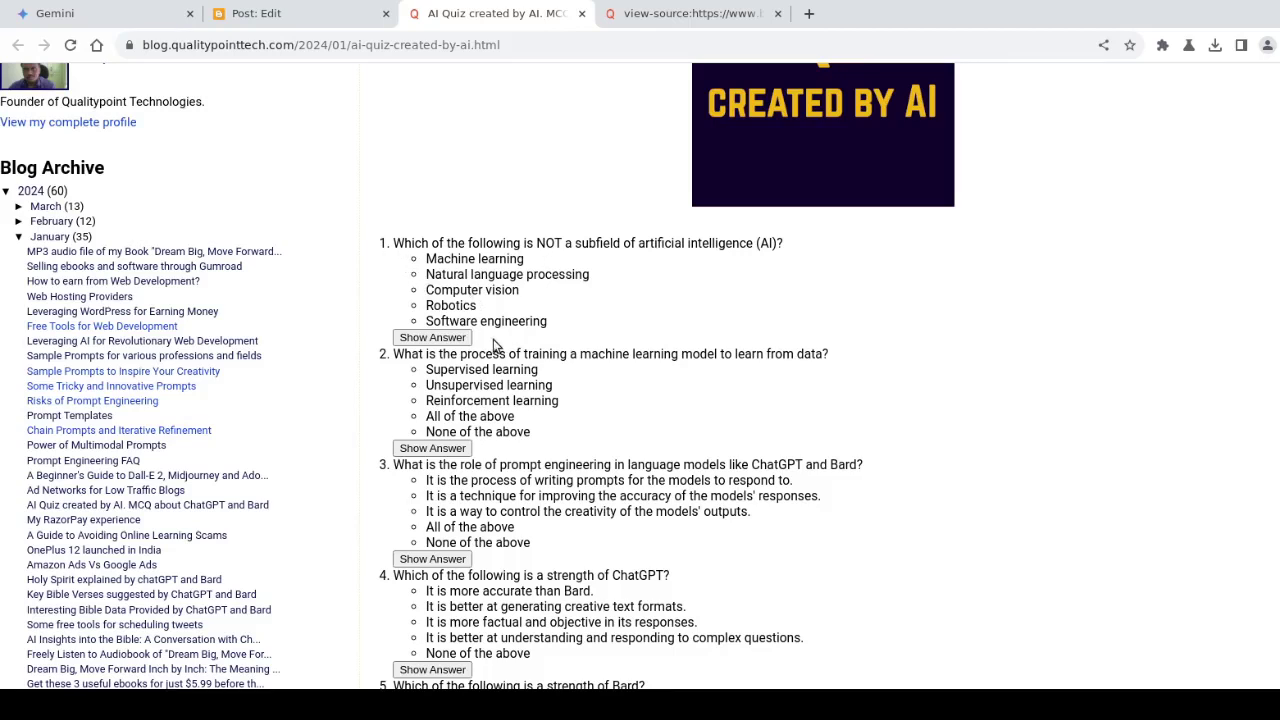
{"action": "left_click", "coordinate": [424, 341]}
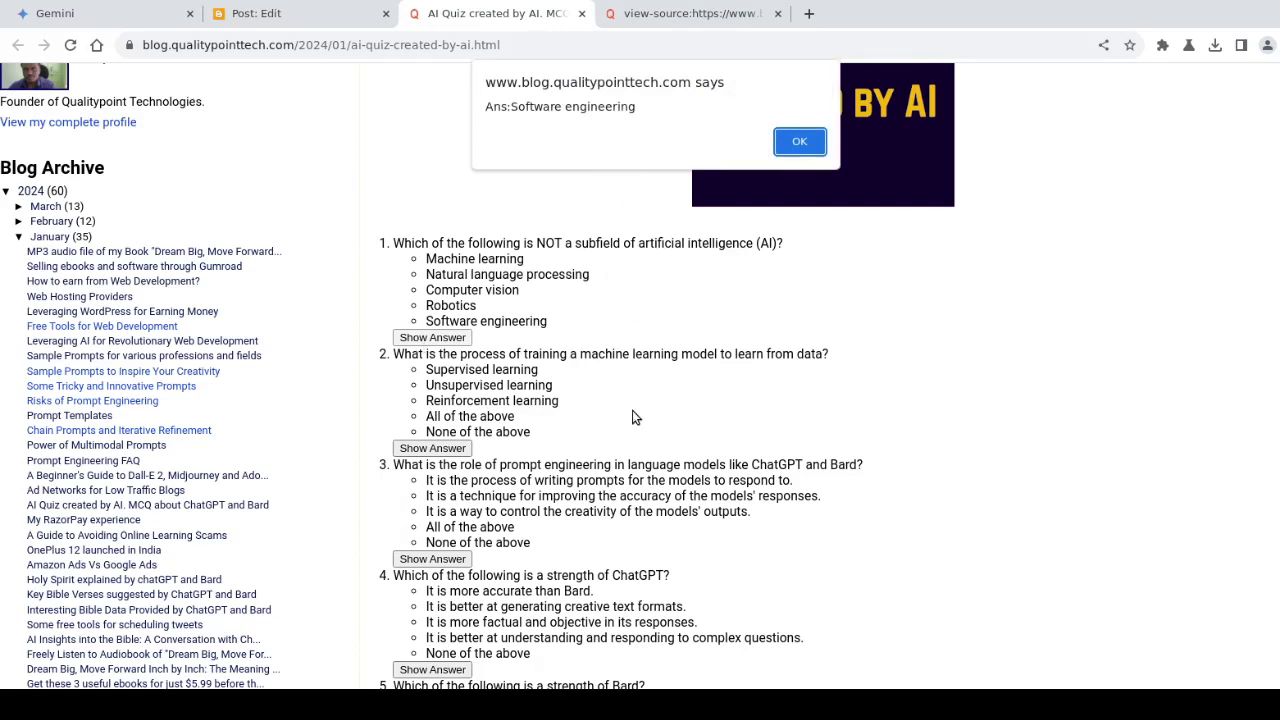
{"action": "left_click", "coordinate": [795, 144]}
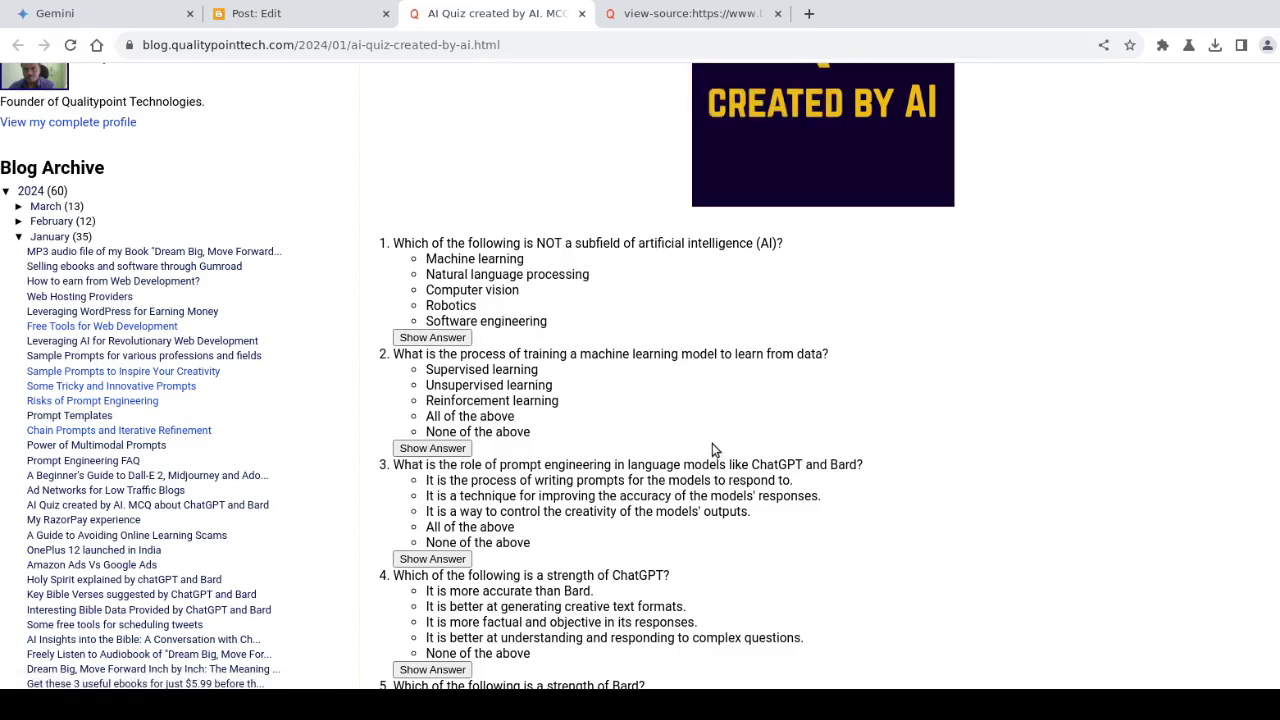
{"action": "key", "text": "ctrl+1"}
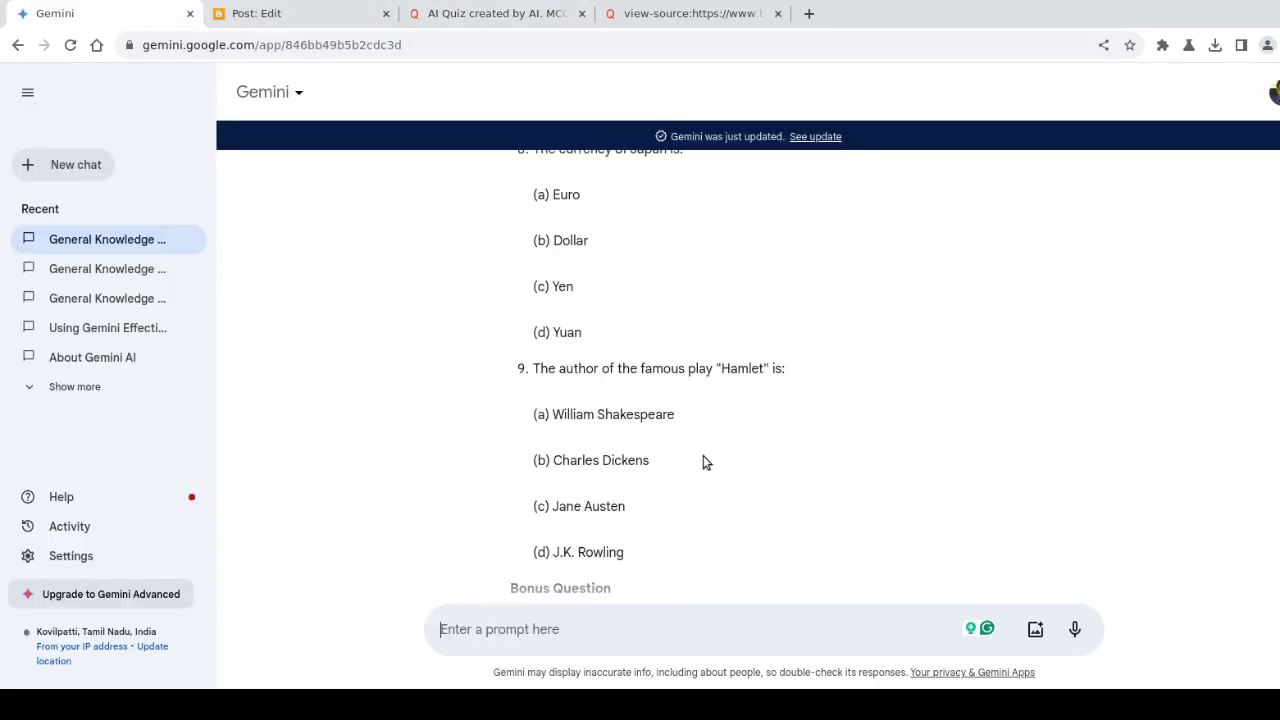
{"action": "scroll", "coordinate": [703, 461], "scroll_direction": "down", "scroll_amount": 5}
{"action": "scroll", "coordinate": [703, 460], "scroll_direction": "up", "scroll_amount": 3}
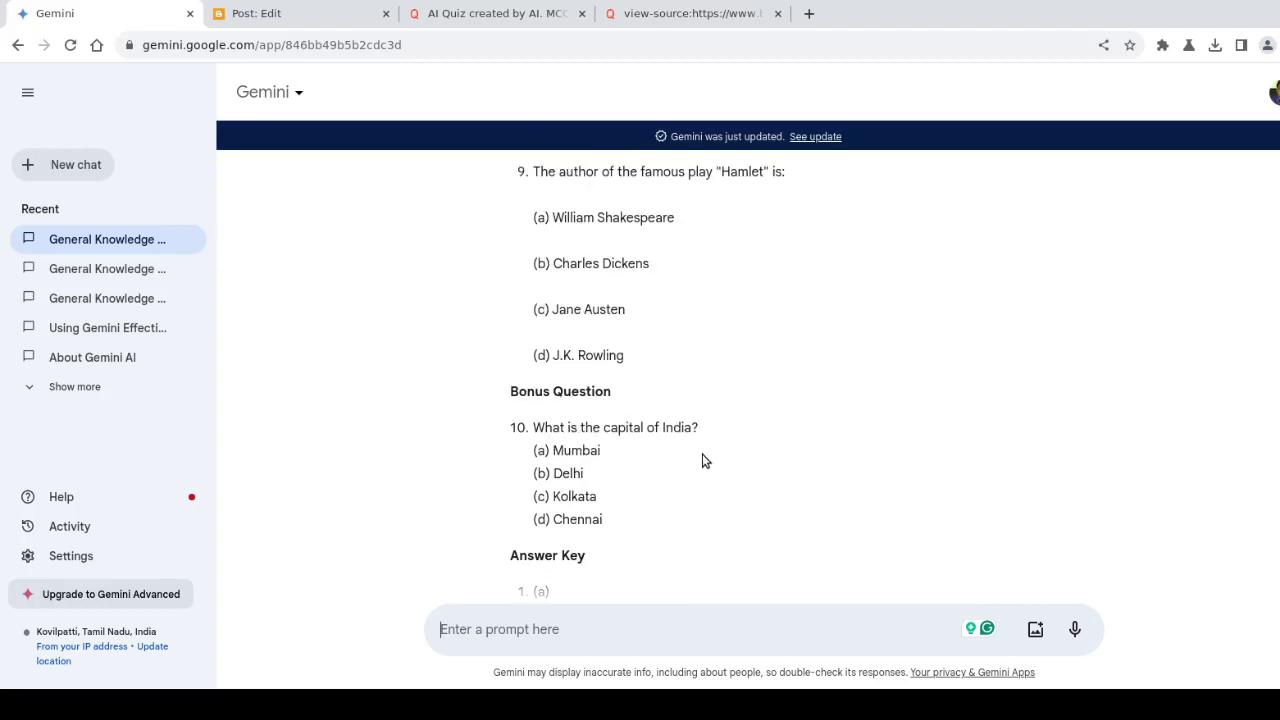
{"action": "scroll", "coordinate": [703, 460], "scroll_direction": "down", "scroll_amount": 3}
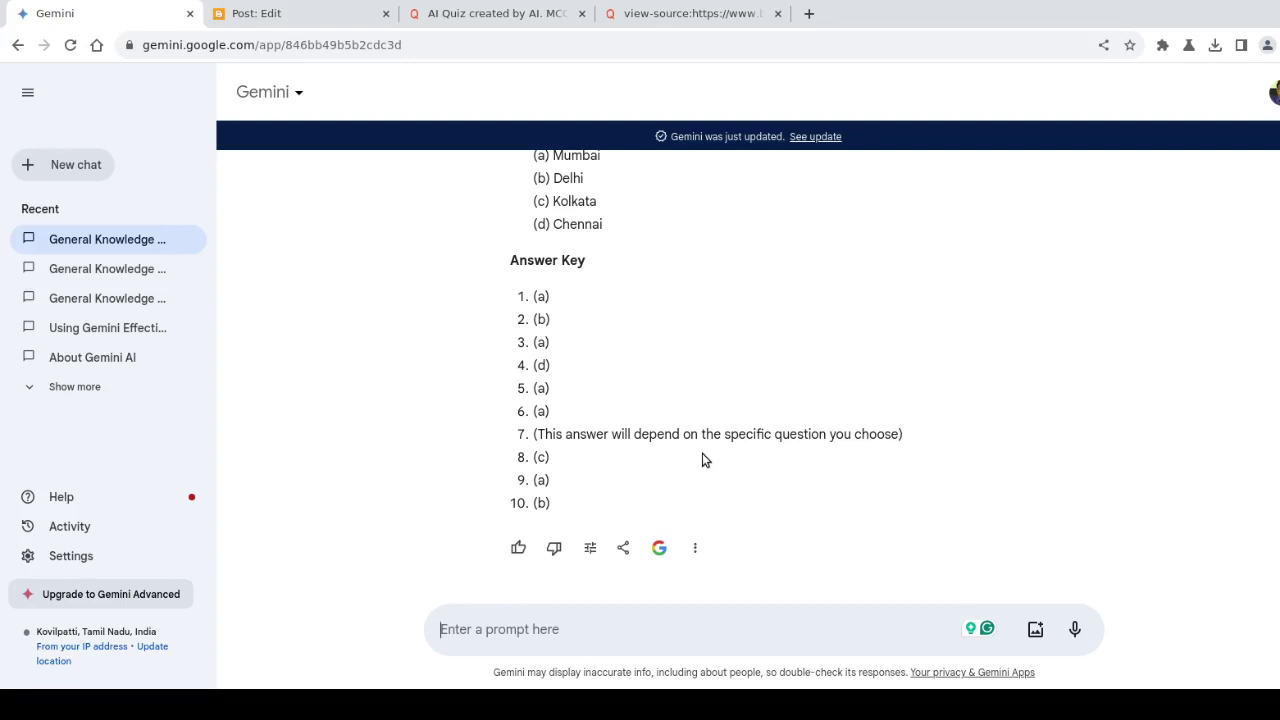
{"action": "left_click", "coordinate": [441, 22]}
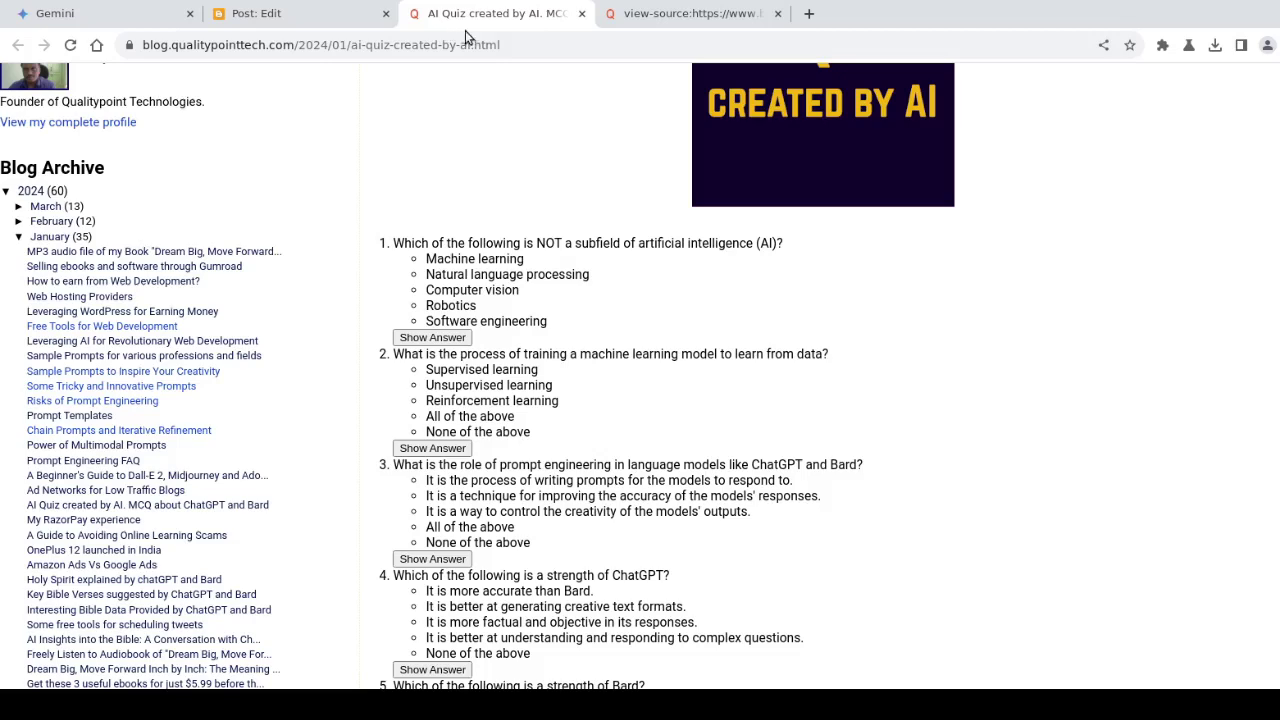
{"action": "left_click", "coordinate": [528, 47]}
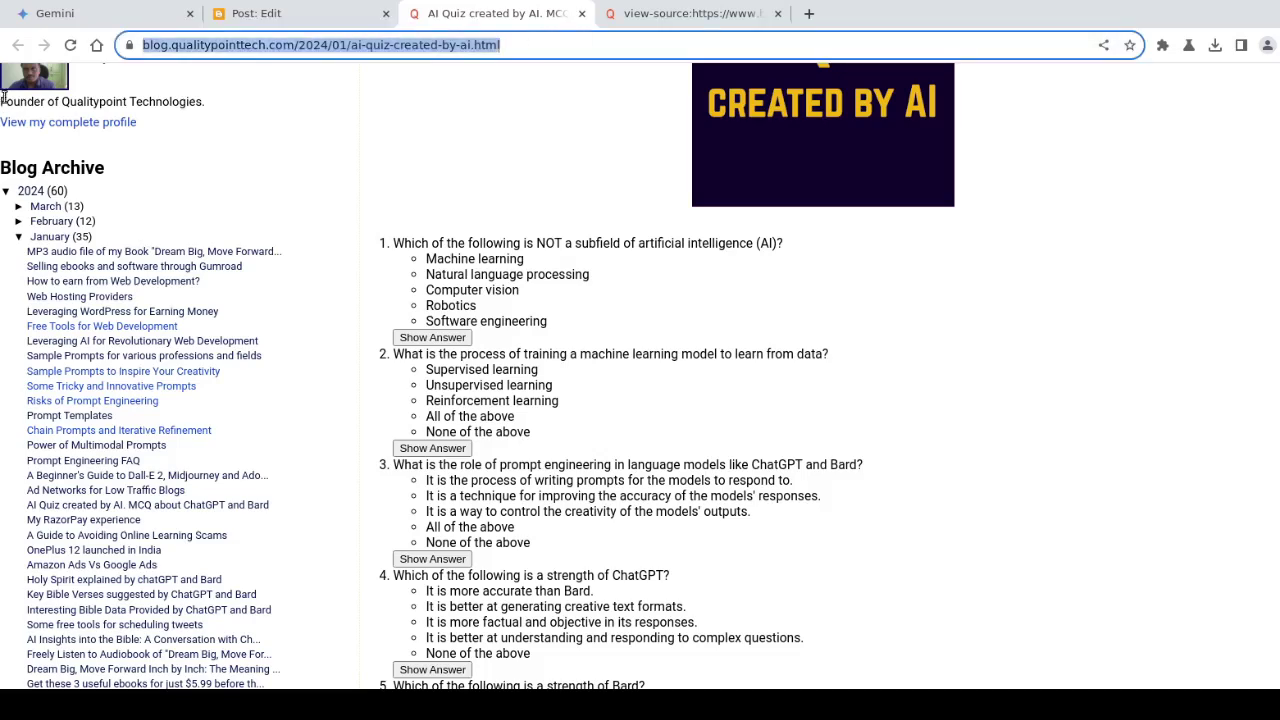
{"action": "left_click", "coordinate": [85, 15]}
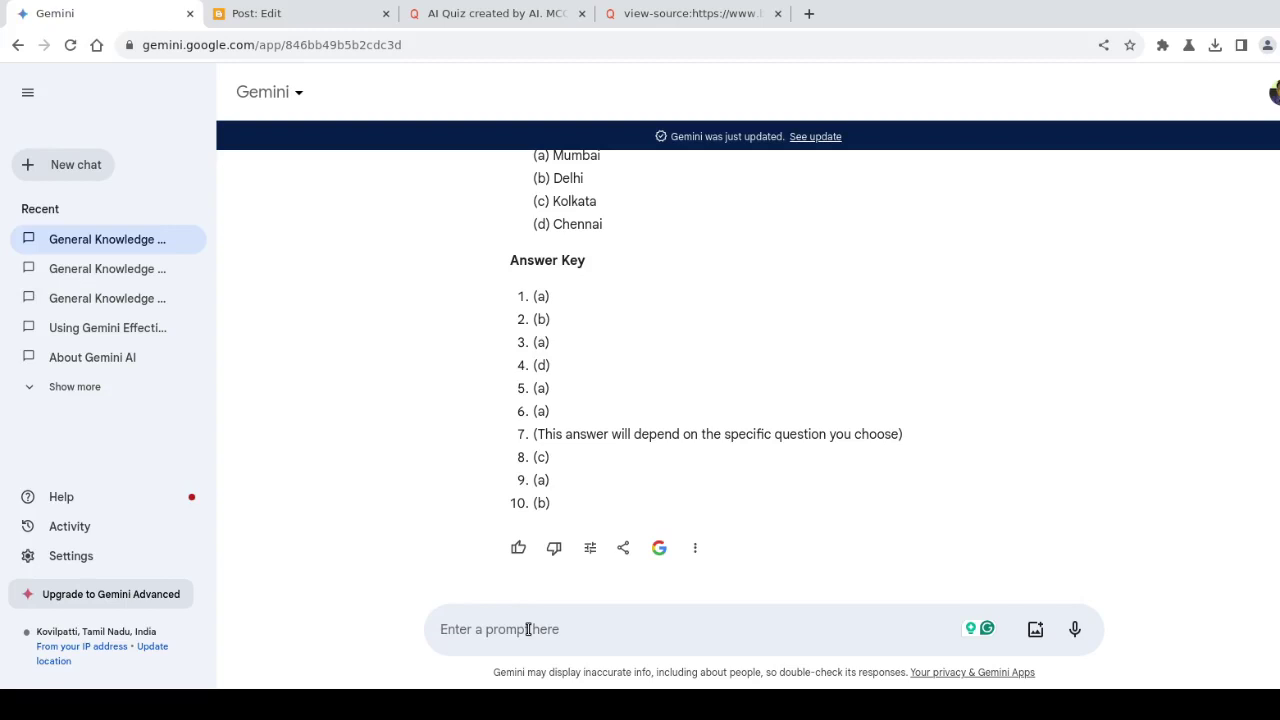
Ask Gemini to format the quiz similar to the quiz at the pasted blog URL.
{"action": "type", "text": "format it"}
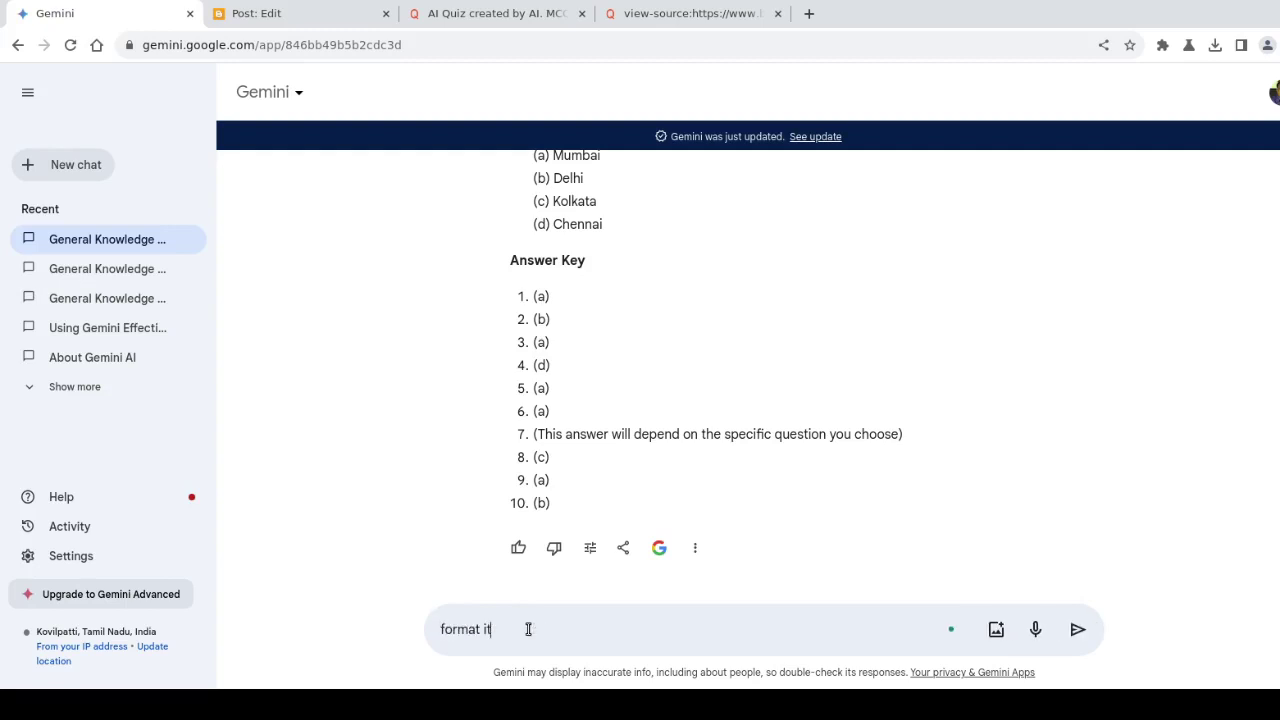
{"action": "type", "text": " similar t"}
{"action": "type", "text": "o the q"}
{"action": "type", "text": "uiz available at"}
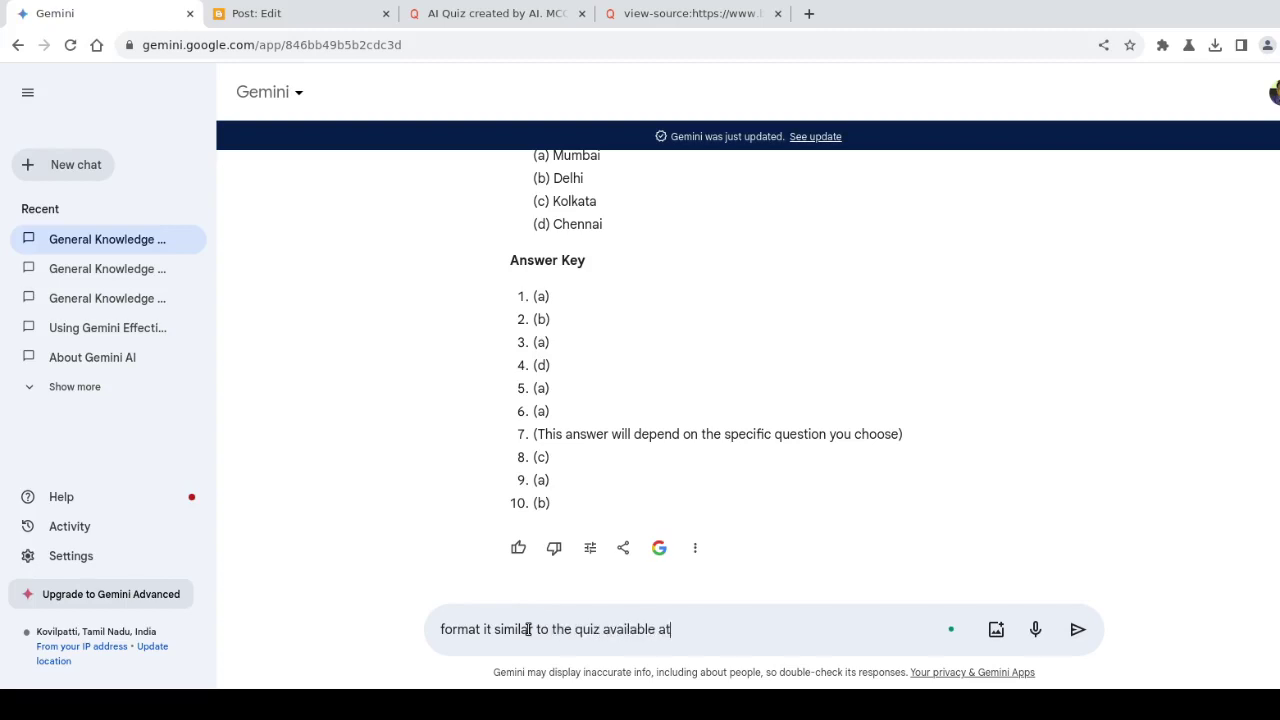
{"action": "type", "text": "https://www.blog.qualitypointtech.com/2024/01/ai-quiz-created-by-ai.html"}
{"action": "key", "text": "Return"}
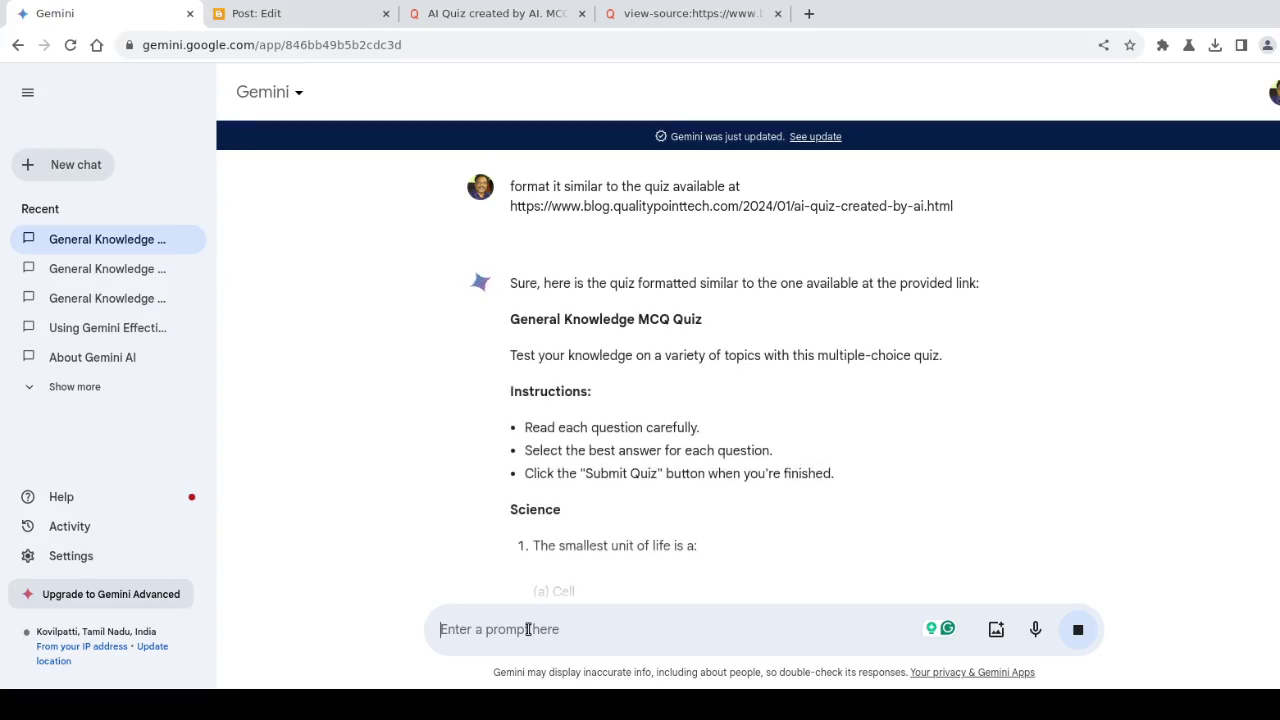
Scroll down through the reformatted ten-question quiz to its answer-key sections.
{"action": "scroll", "coordinate": [700, 470], "scroll_direction": "down", "scroll_amount": 2}
{"action": "scroll", "coordinate": [748, 420], "scroll_direction": "down", "scroll_amount": 4}
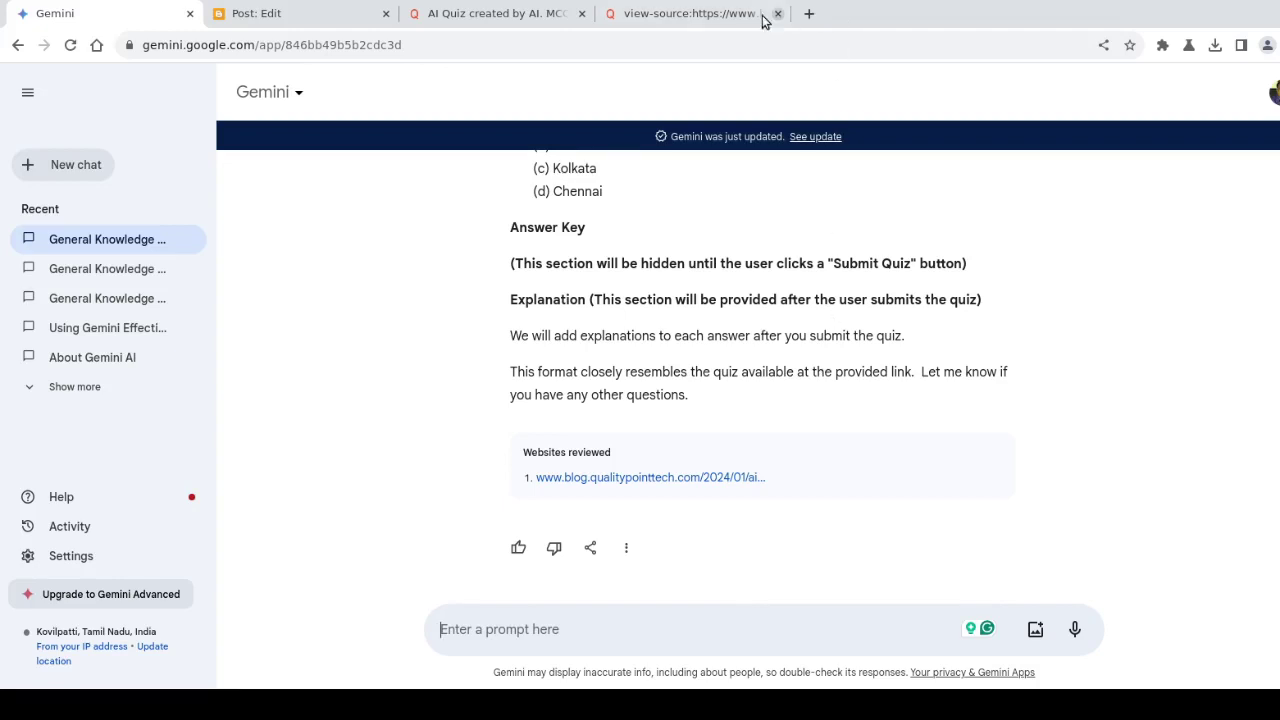
{"action": "mouse_move", "coordinate": [690, 13]}
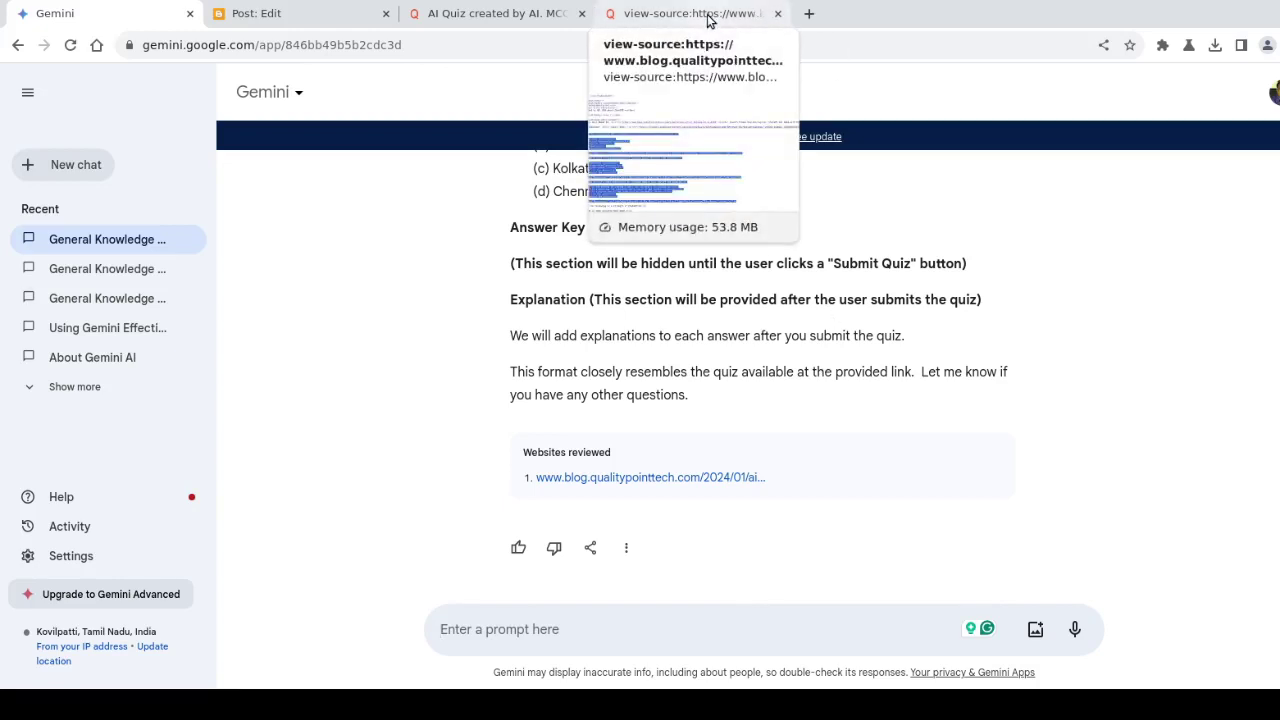
Copy the first three quiz <li> blocks from the example page source, then return to Gemini's prompt.
{"action": "left_click", "coordinate": [707, 20]}
{"action": "left_click", "coordinate": [455, 18]}
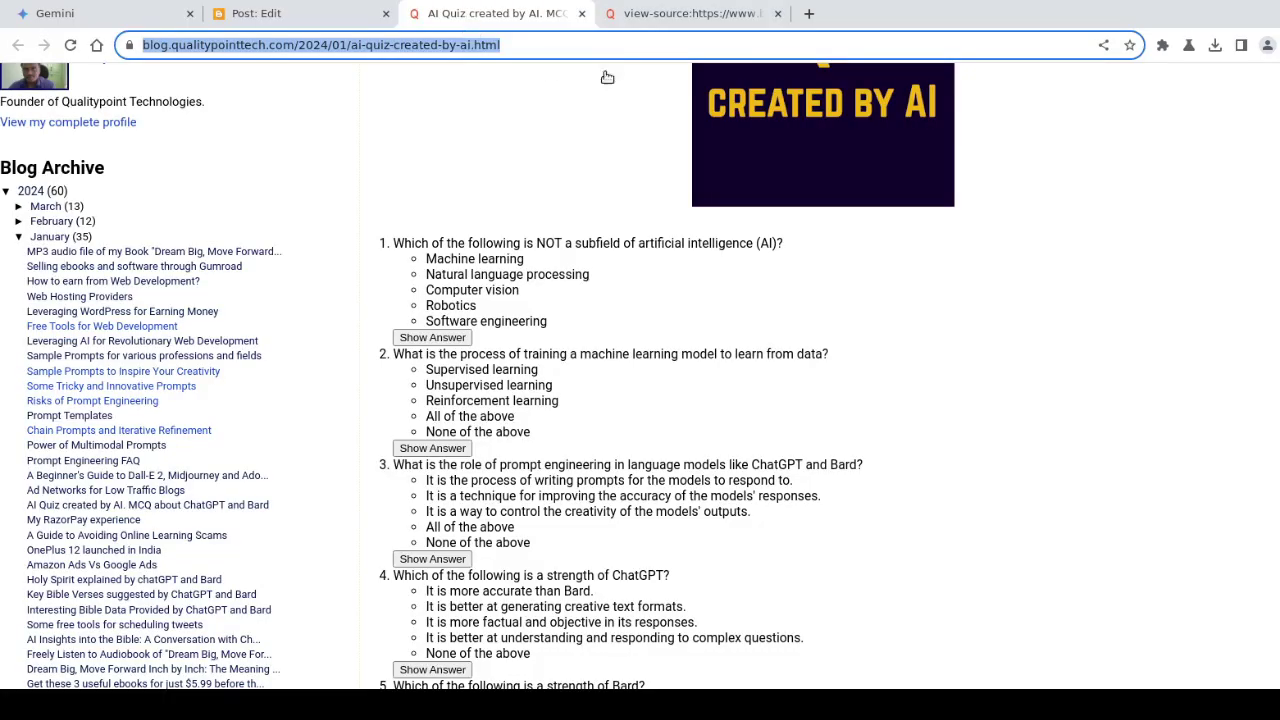
{"action": "left_click", "coordinate": [645, 18]}
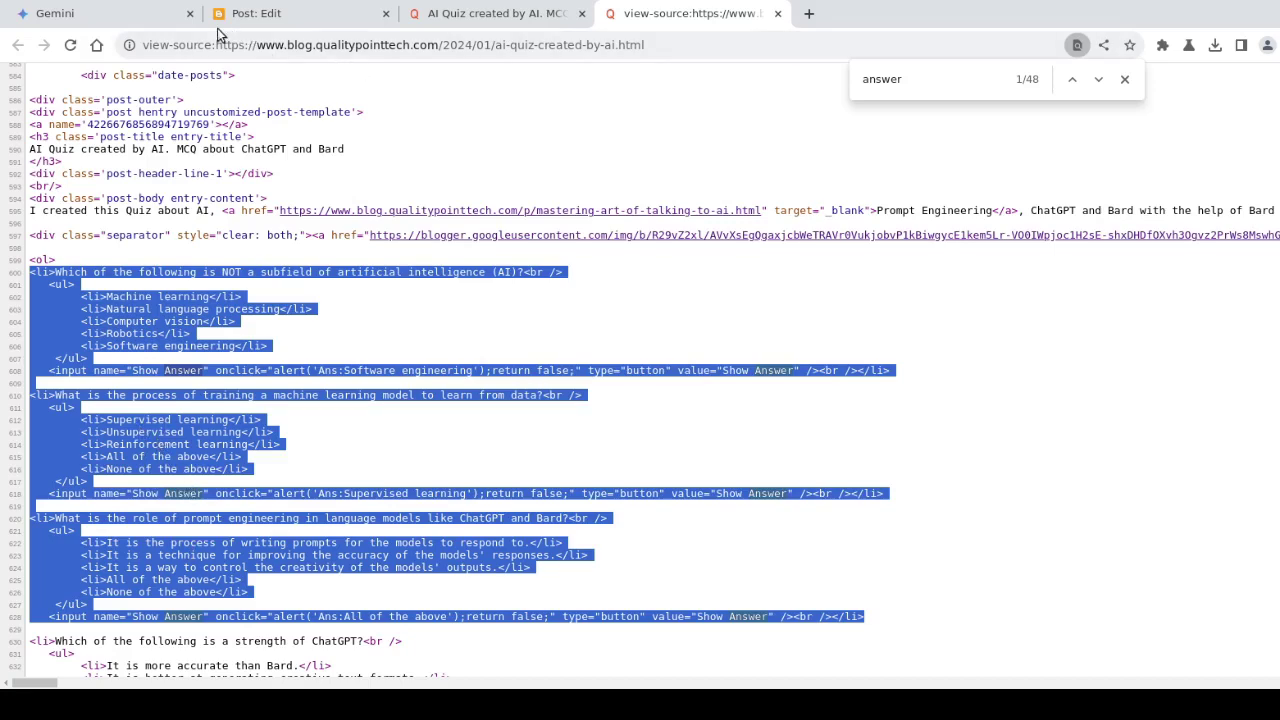
{"action": "left_click", "coordinate": [93, 18]}
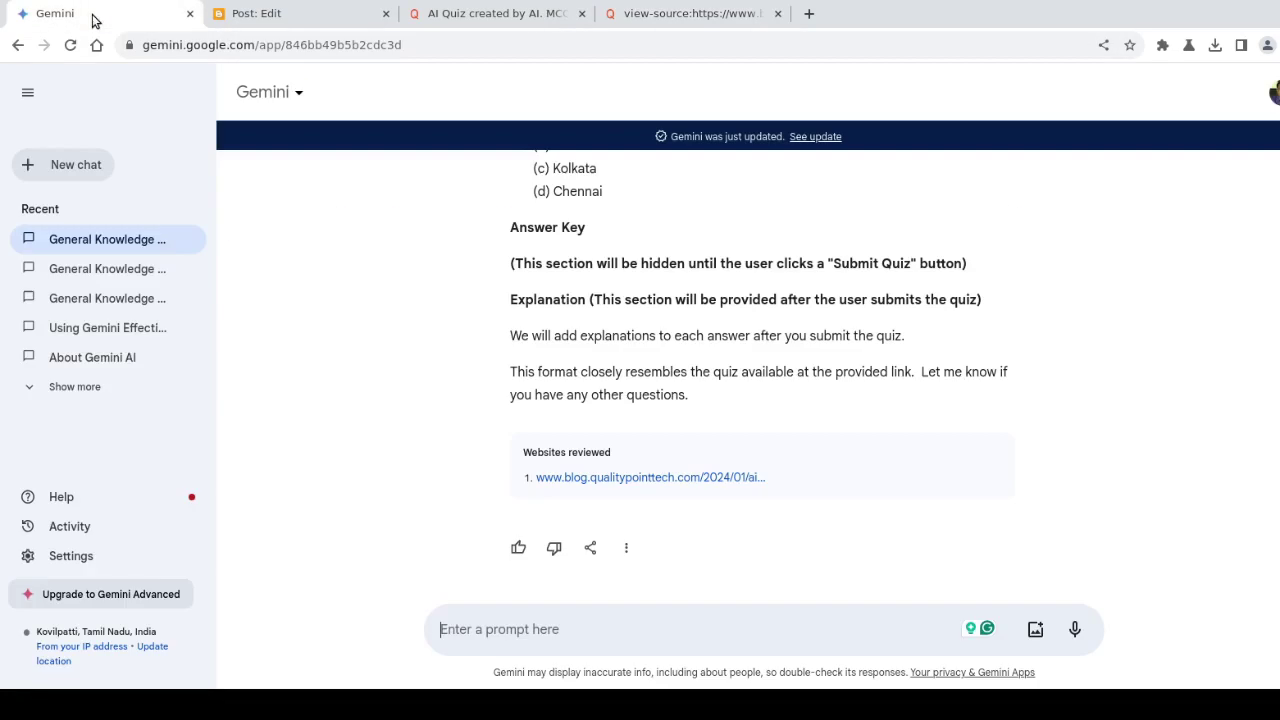
{"action": "left_click", "coordinate": [563, 625]}
Ask Gemini to format the output like the pasted example HTML questions.
{"action": "type", "text": "Forma"}
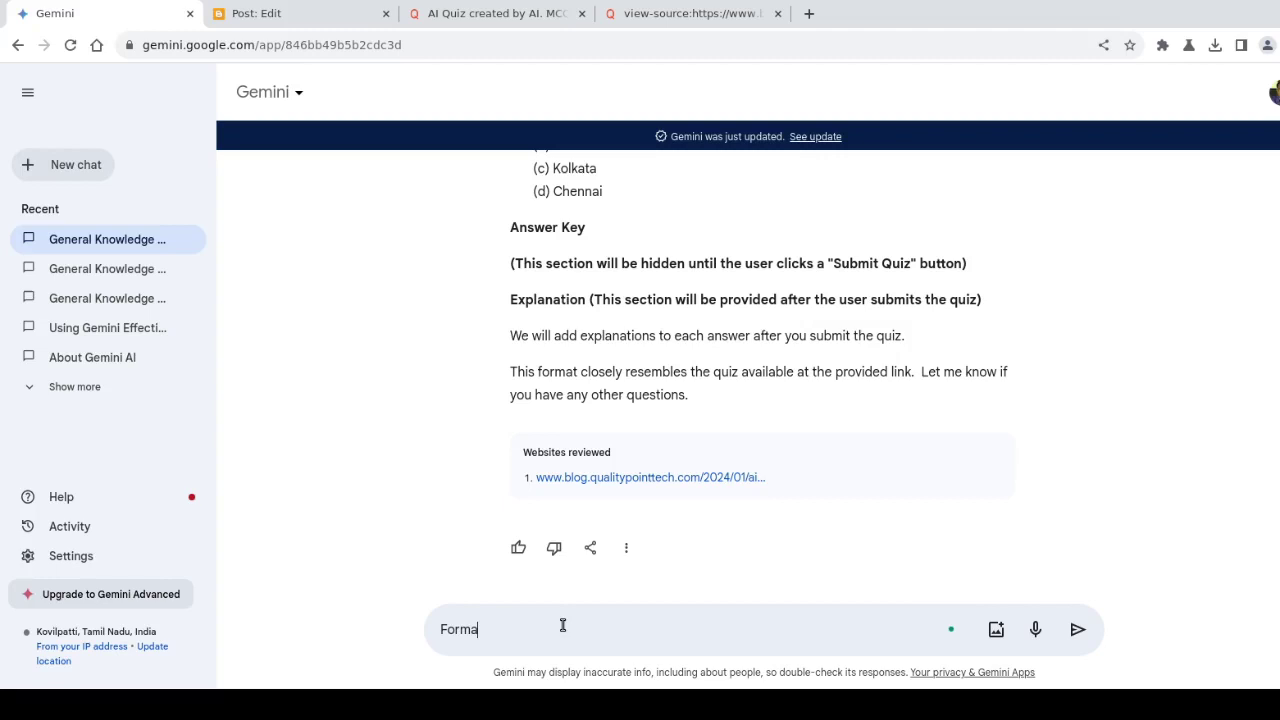
{"action": "type", "text": "t the out put "}
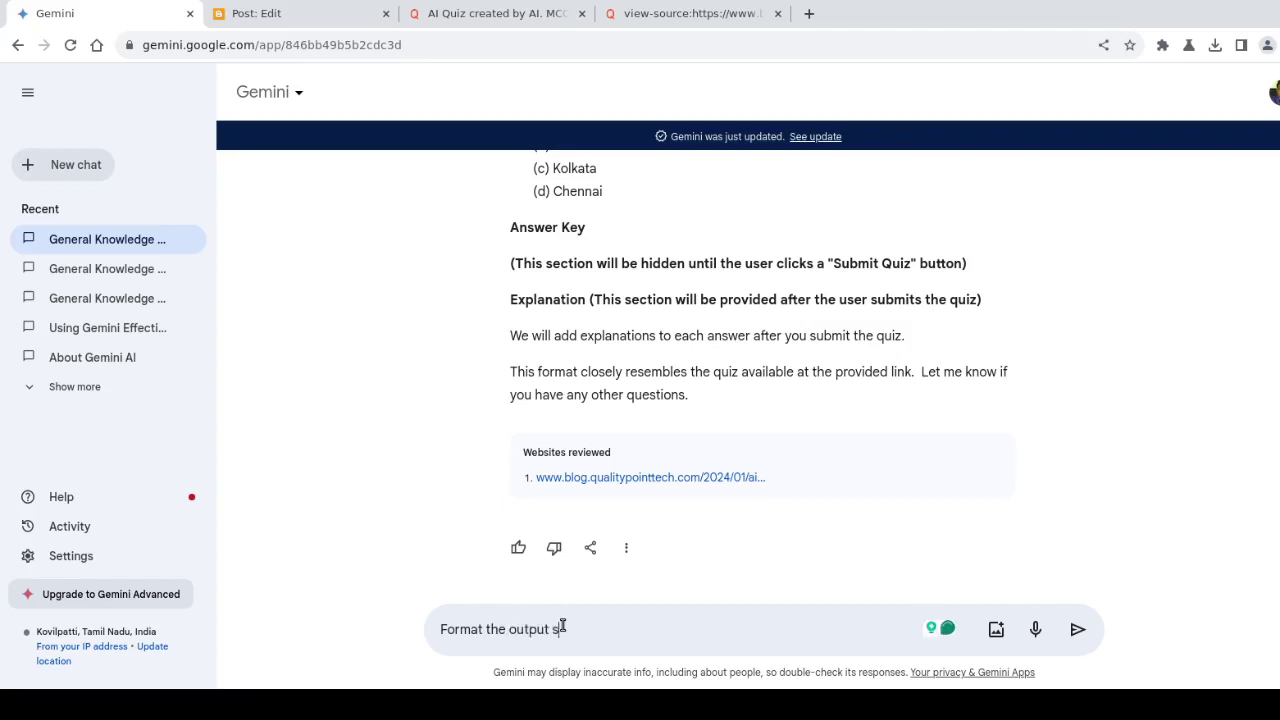
{"action": "type", "text": "similar to the"}
{"action": "type", "text": "se questions."}
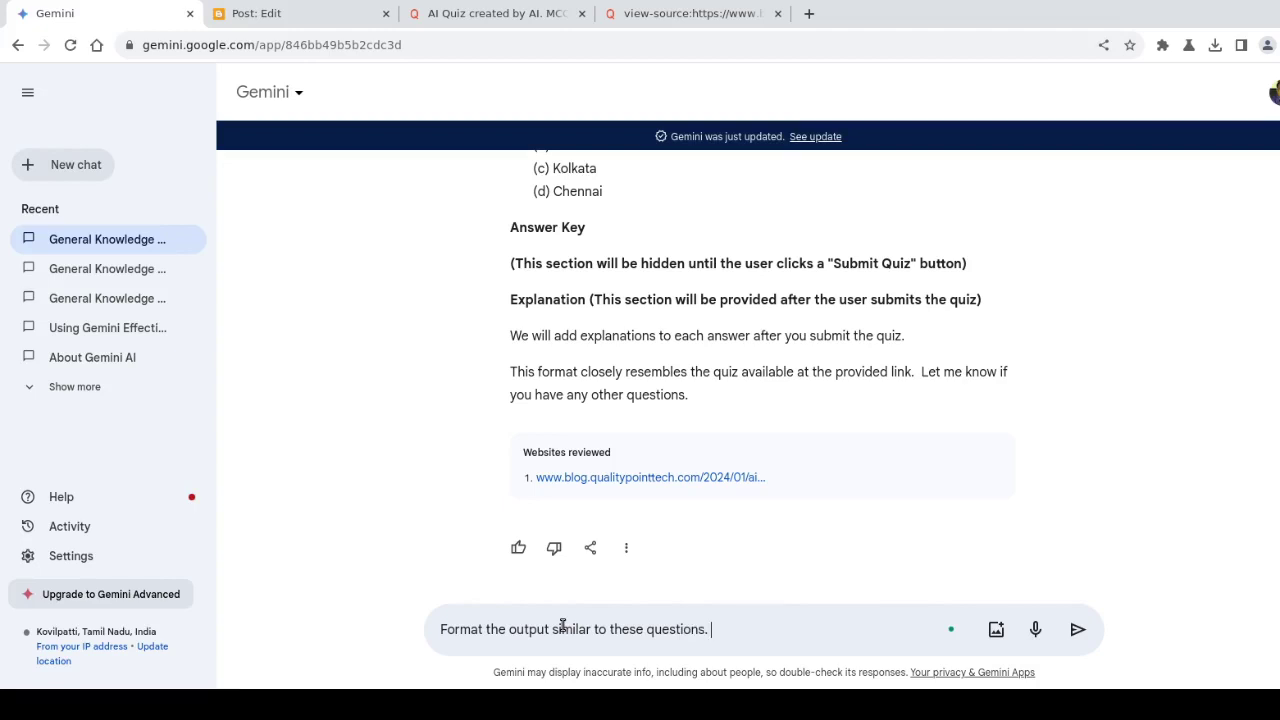
{"action": "key", "text": "ctrl+v"}
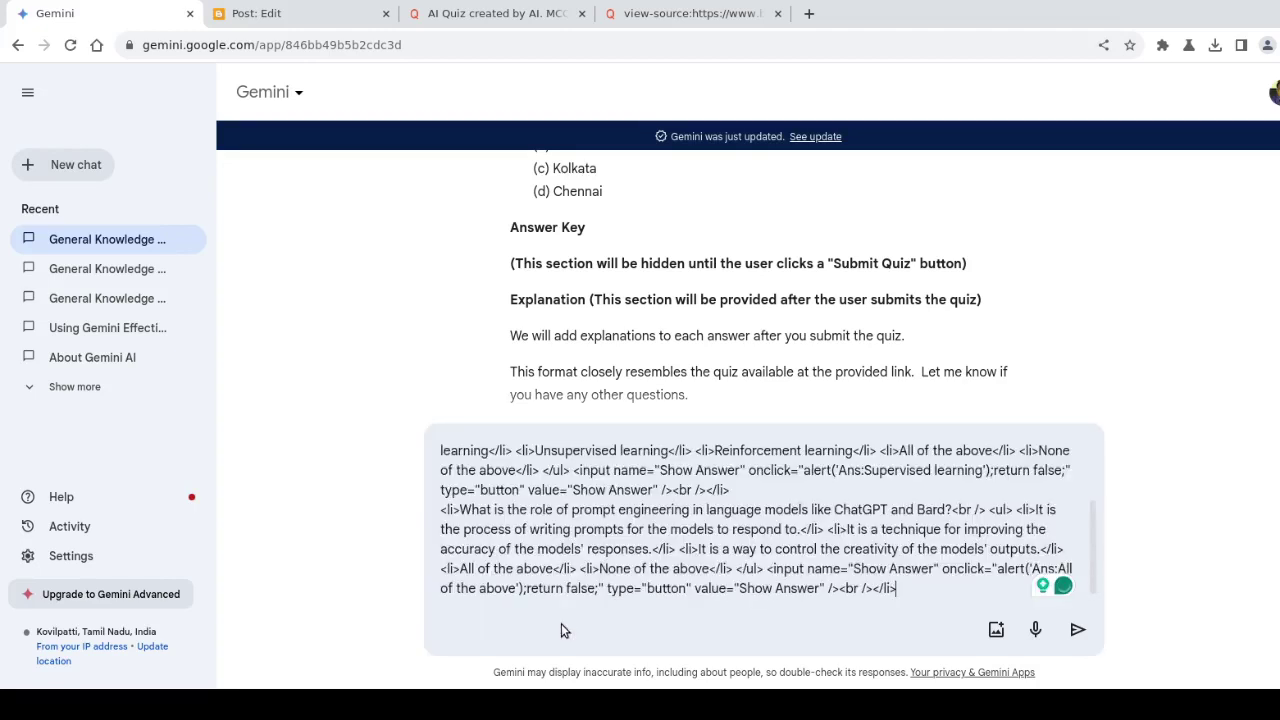
{"action": "key", "text": "Return"}
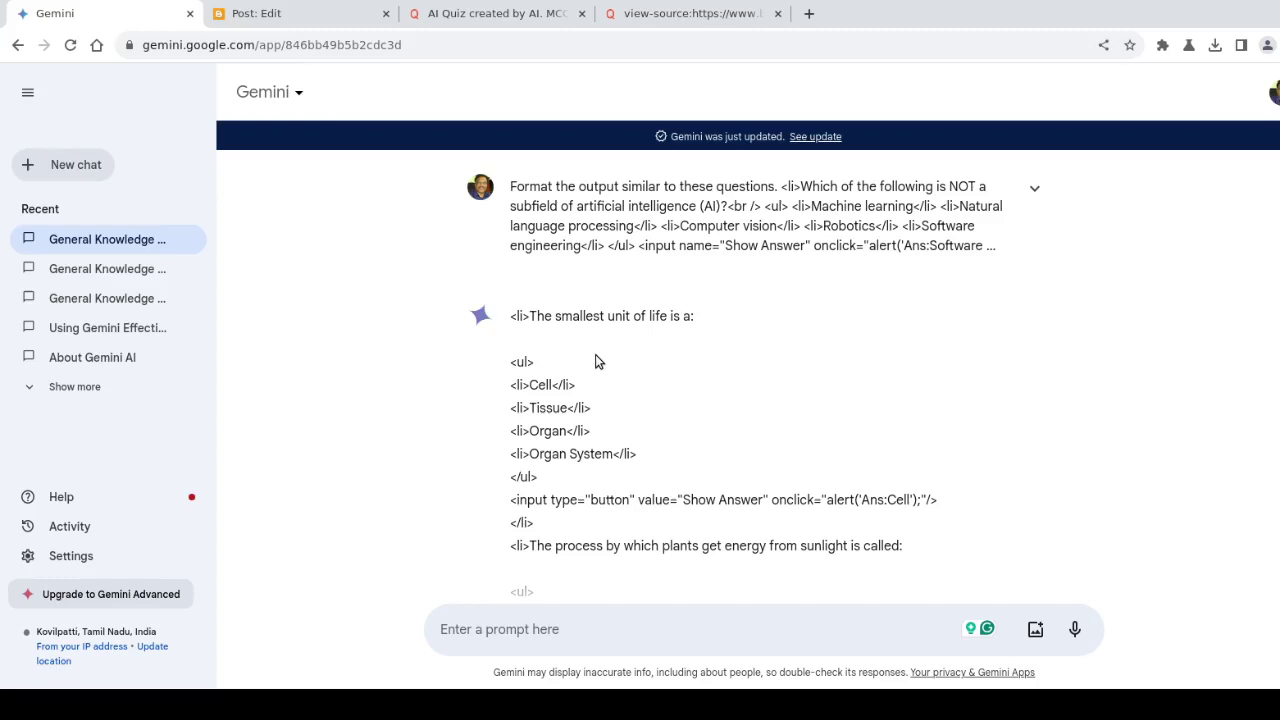
Review the generated HTML quiz, highlighting the Cell answer option.
{"action": "scroll", "coordinate": [660, 376], "scroll_direction": "down", "scroll_amount": 2}
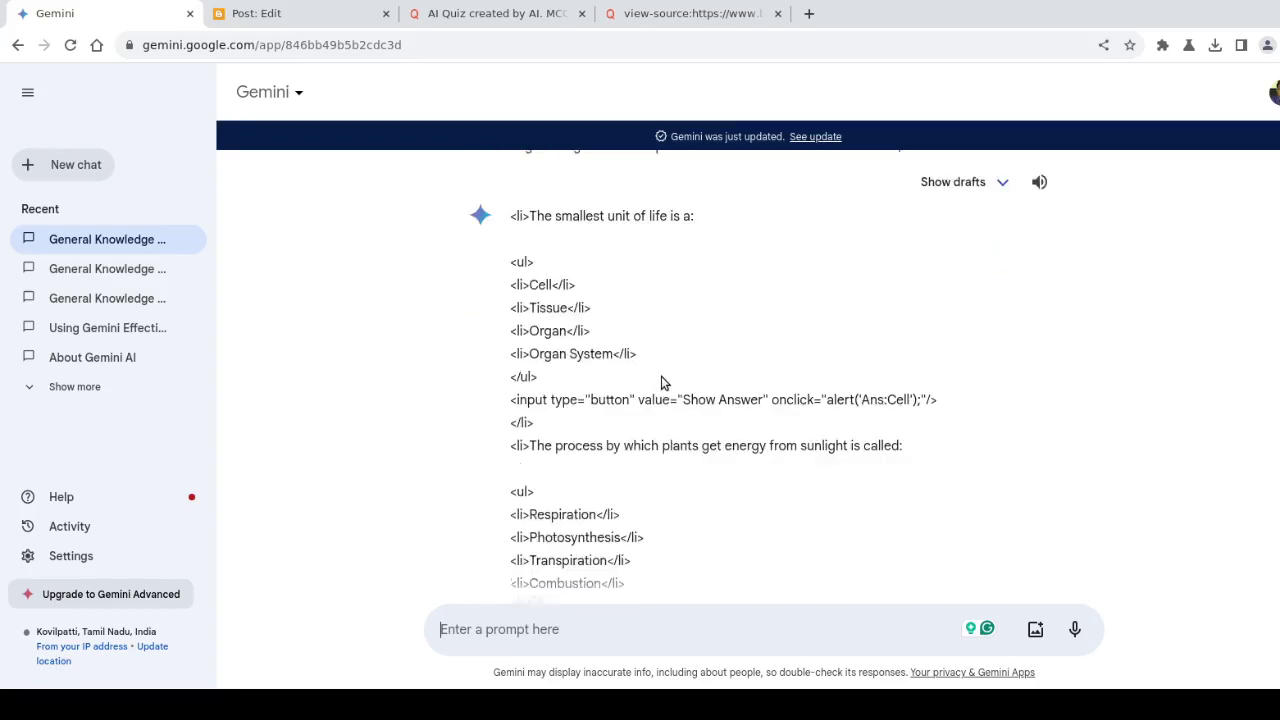
{"action": "scroll", "coordinate": [660, 376], "scroll_direction": "down", "scroll_amount": 2}
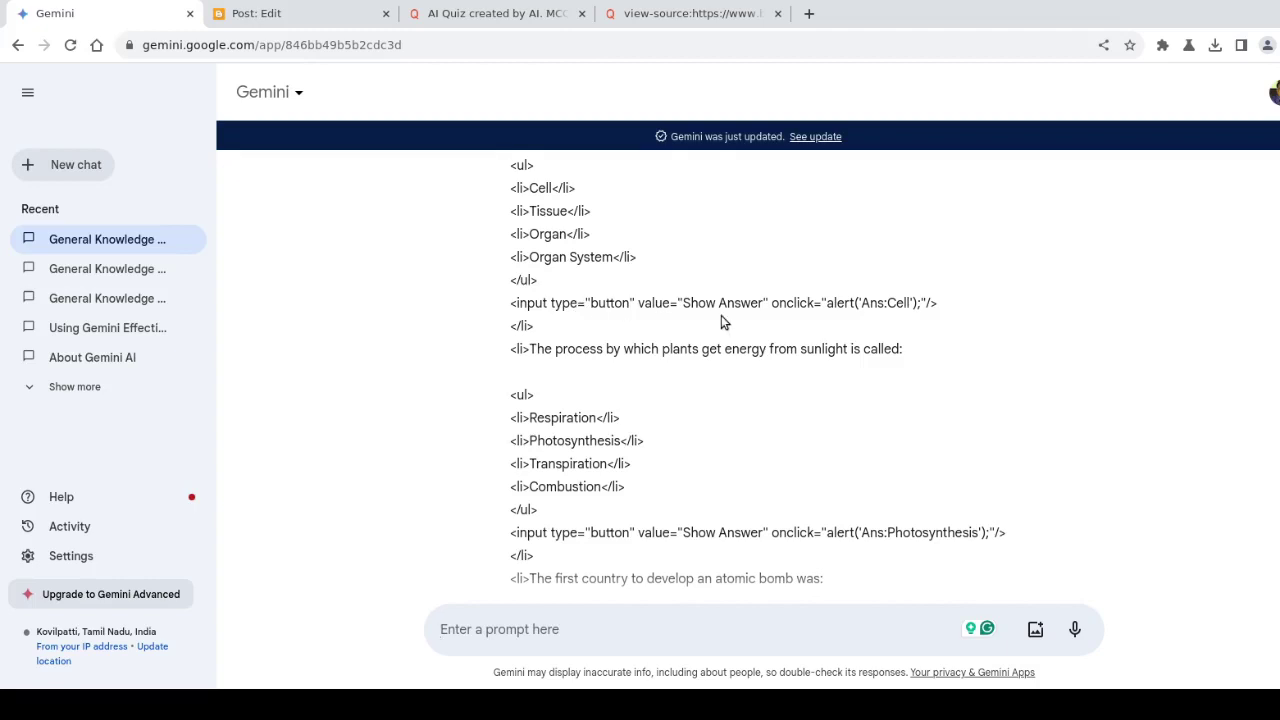
{"action": "scroll", "coordinate": [721, 315], "scroll_direction": "up", "scroll_amount": 2}
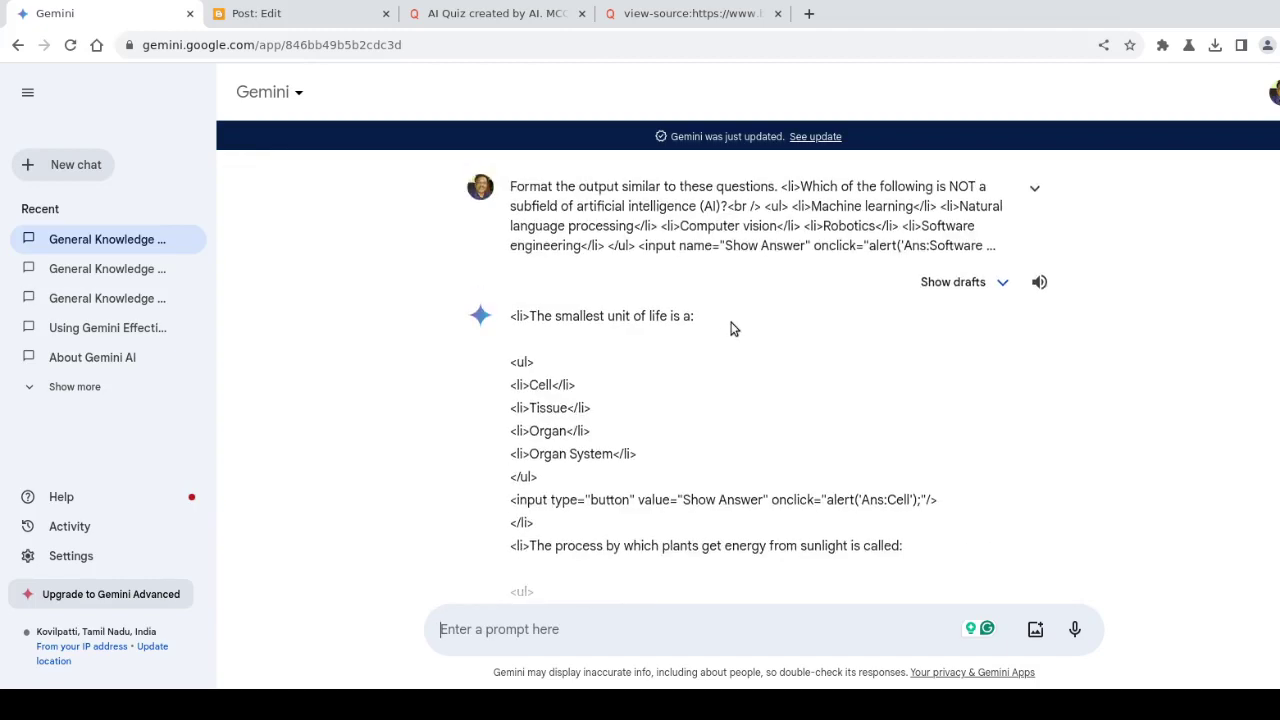
{"action": "scroll", "coordinate": [730, 328], "scroll_direction": "down", "scroll_amount": 2}
{"action": "scroll", "coordinate": [600, 352], "scroll_direction": "up", "scroll_amount": 2}
{"action": "left_click_drag", "start_coordinate": [549, 384], "coordinate": [531, 386]}
Select the opening lines of the quiz code and scroll to the response's end.
{"action": "scroll", "coordinate": [755, 430], "scroll_direction": "down", "scroll_amount": 3}
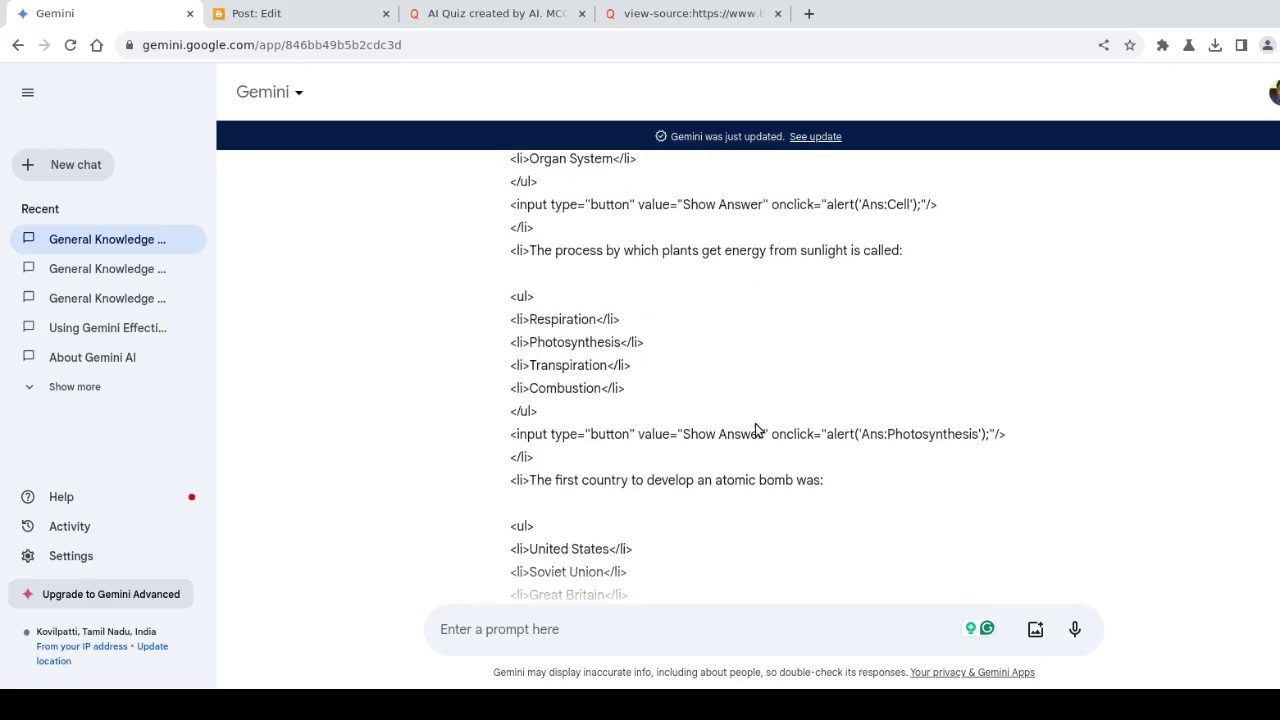
{"action": "scroll", "coordinate": [755, 430], "scroll_direction": "down", "scroll_amount": 2}
{"action": "scroll", "coordinate": [757, 429], "scroll_direction": "up", "scroll_amount": 5}
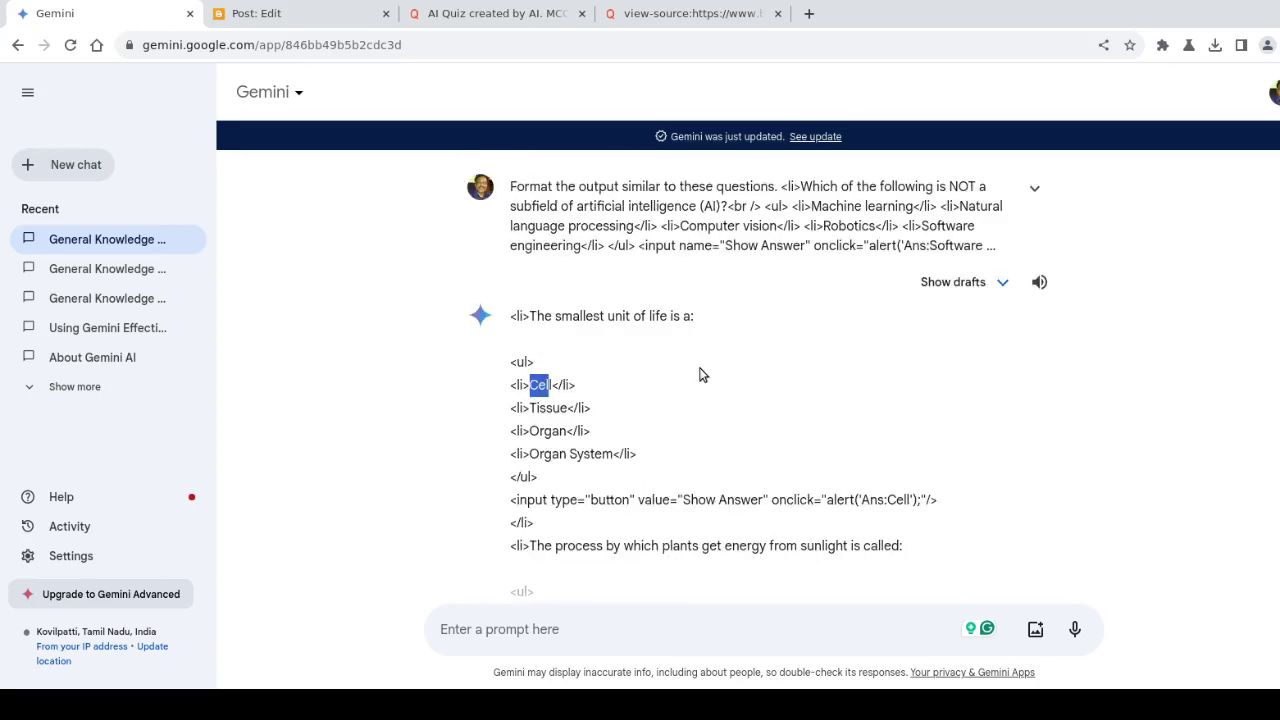
{"action": "left_click_drag", "start_coordinate": [515, 316], "coordinate": [674, 432]}
{"action": "left_click", "coordinate": [506, 331]}
{"action": "left_click_drag", "start_coordinate": [514, 312], "coordinate": [664, 418]}
{"action": "scroll", "coordinate": [664, 418], "scroll_direction": "down", "scroll_amount": 10}
{"action": "scroll", "coordinate": [517, 209], "scroll_direction": "up", "scroll_amount": 2}
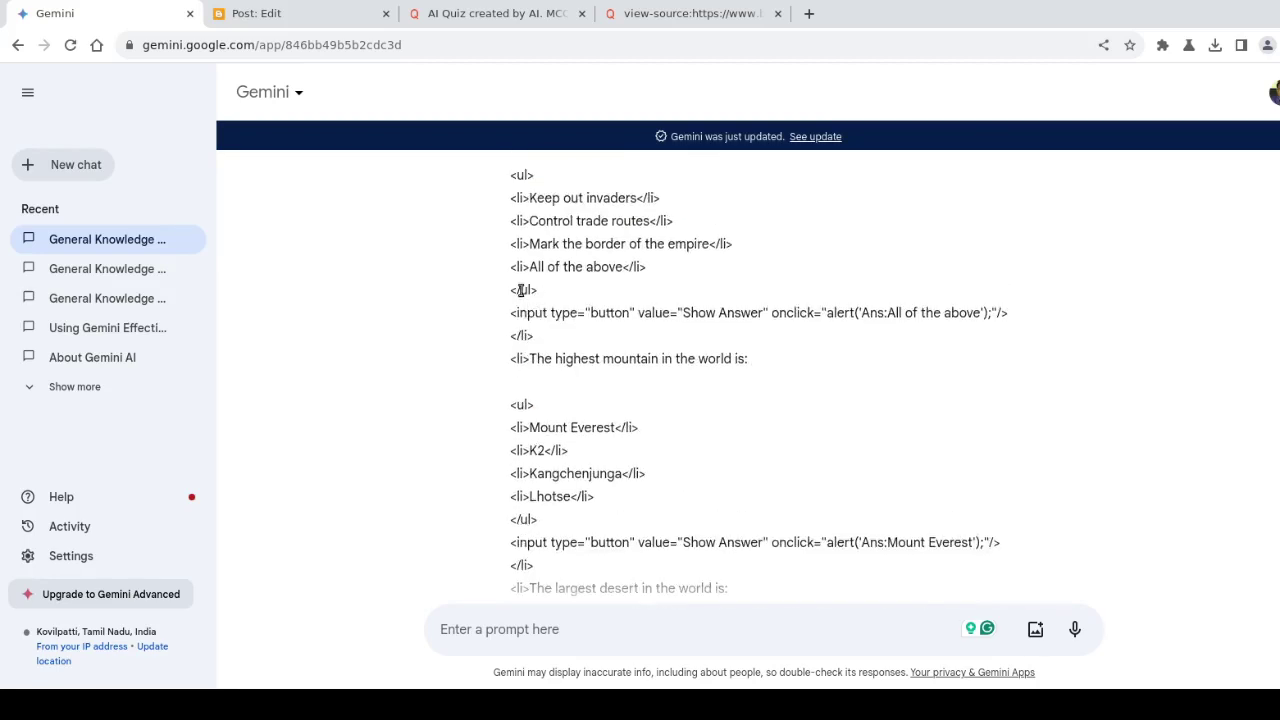
{"action": "scroll", "coordinate": [523, 280], "scroll_direction": "up", "scroll_amount": 3}
{"action": "scroll", "coordinate": [512, 238], "scroll_direction": "up", "scroll_amount": 2}
{"action": "scroll", "coordinate": [769, 492], "scroll_direction": "down", "scroll_amount": 8}
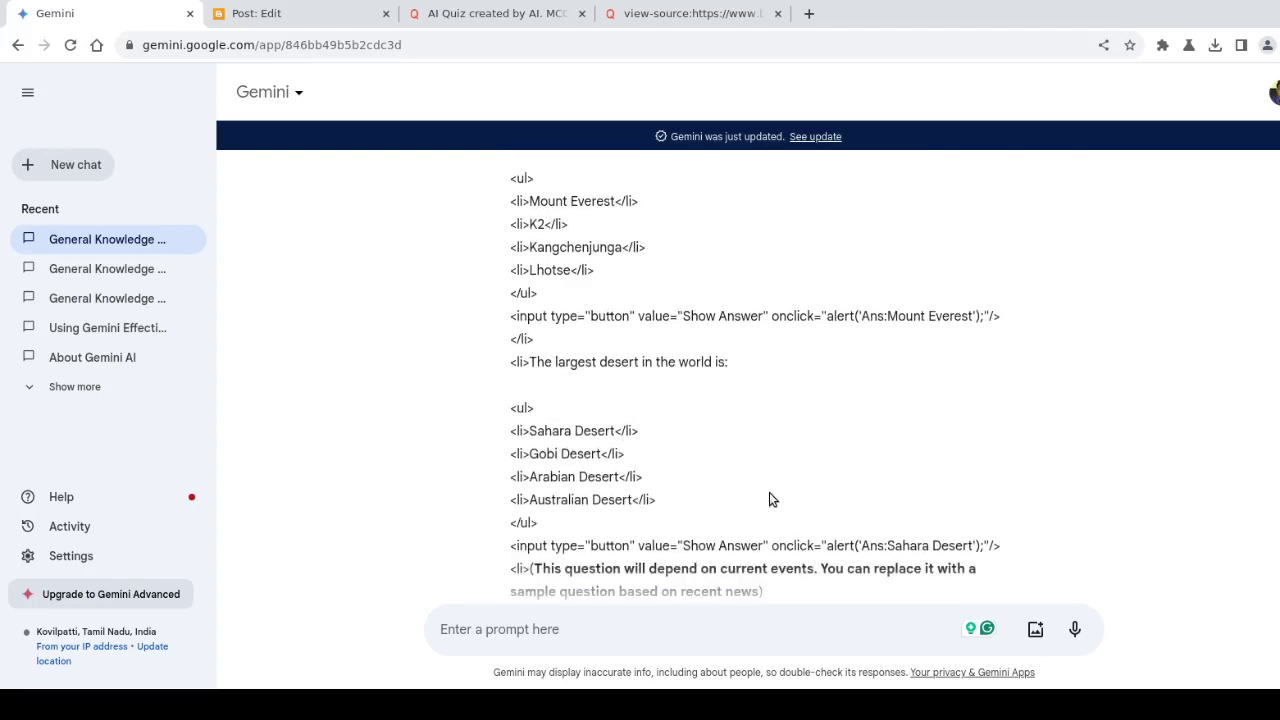
{"action": "scroll", "coordinate": [721, 424], "scroll_direction": "down", "scroll_amount": 5}
{"action": "scroll", "coordinate": [687, 440], "scroll_direction": "down", "scroll_amount": 3}
{"action": "scroll", "coordinate": [687, 440], "scroll_direction": "down", "scroll_amount": 3}
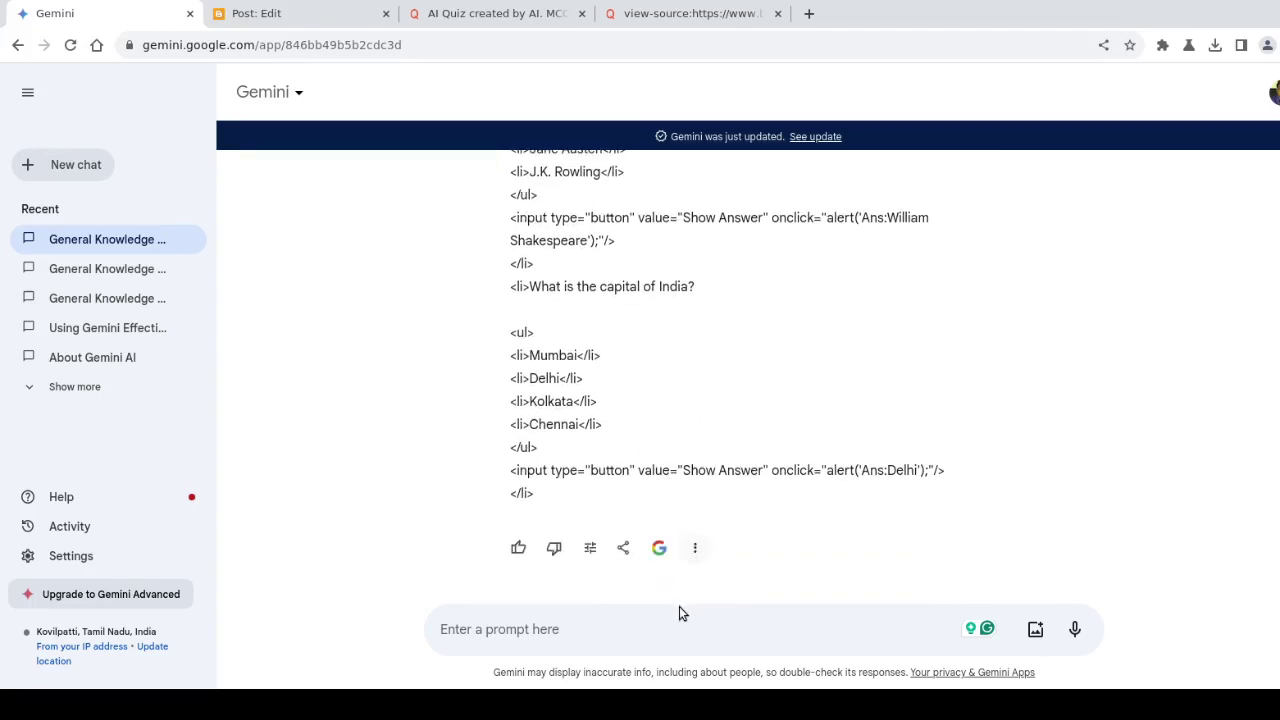
Copy Gemini's whole HTML quiz response and switch to the Blogger post editor.
{"action": "left_click", "coordinate": [625, 550]}
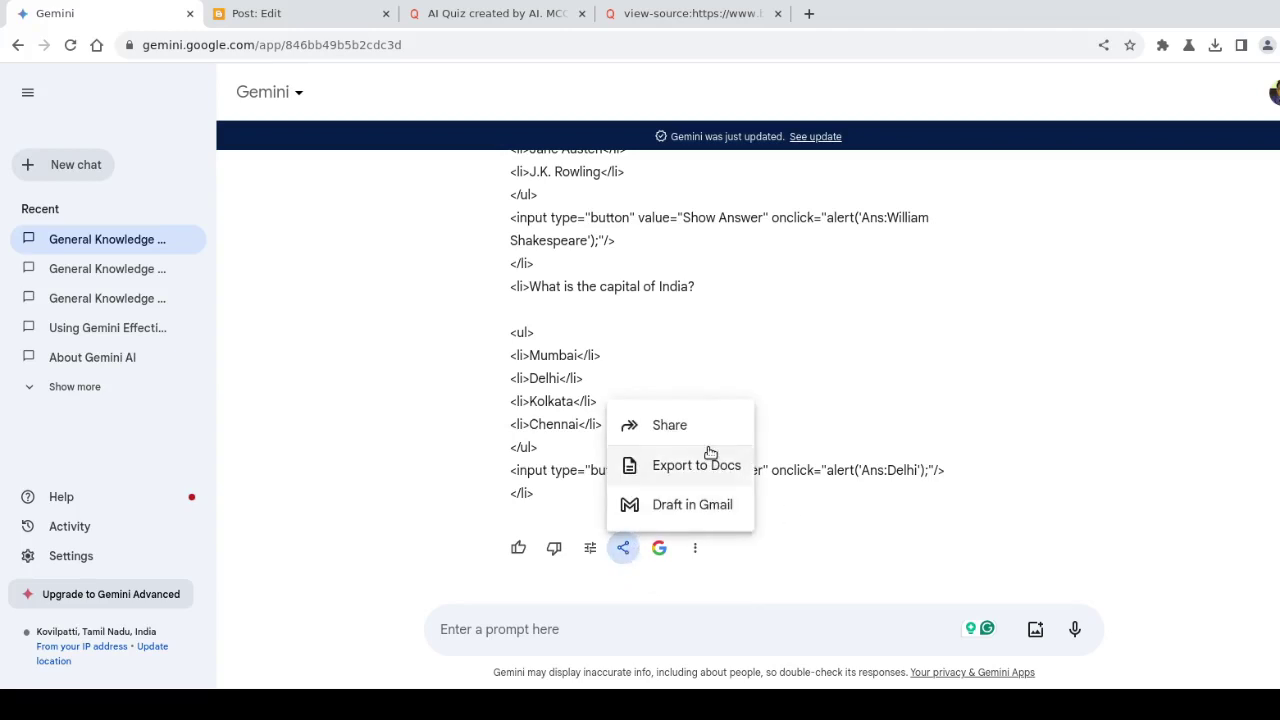
{"action": "left_click", "coordinate": [723, 555]}
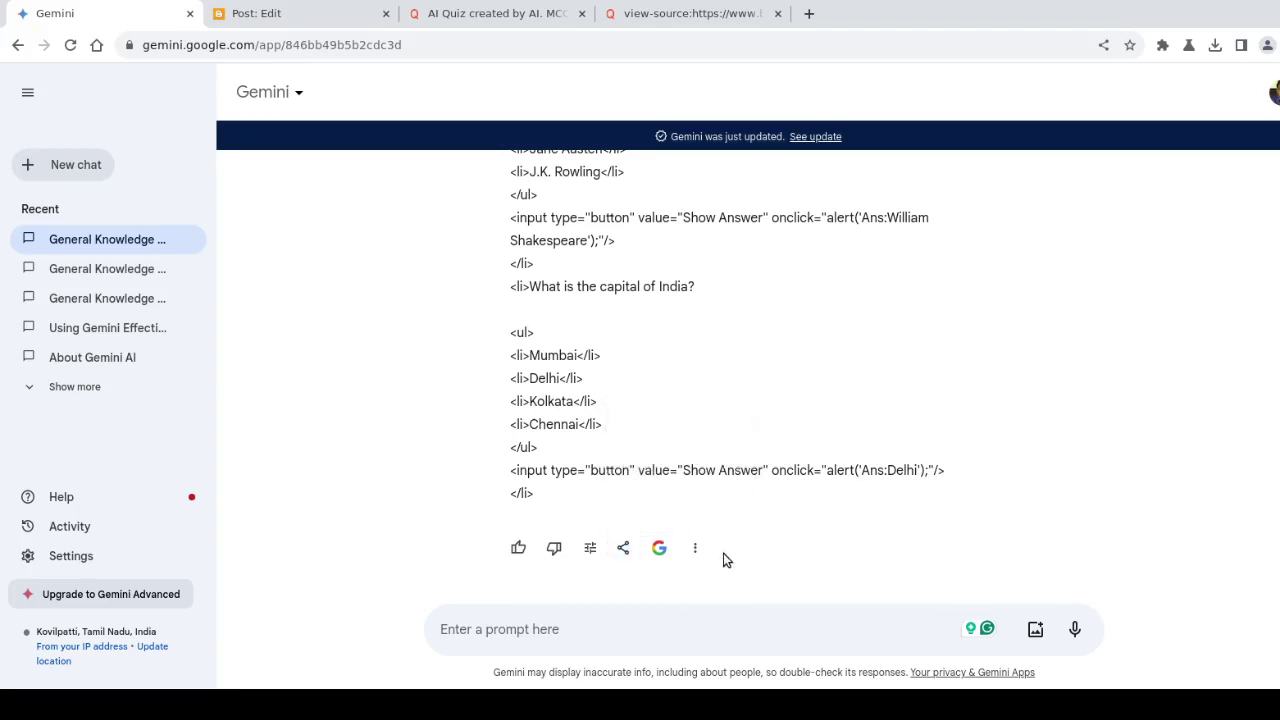
{"action": "left_click", "coordinate": [697, 549]}
{"action": "left_click", "coordinate": [729, 465]}
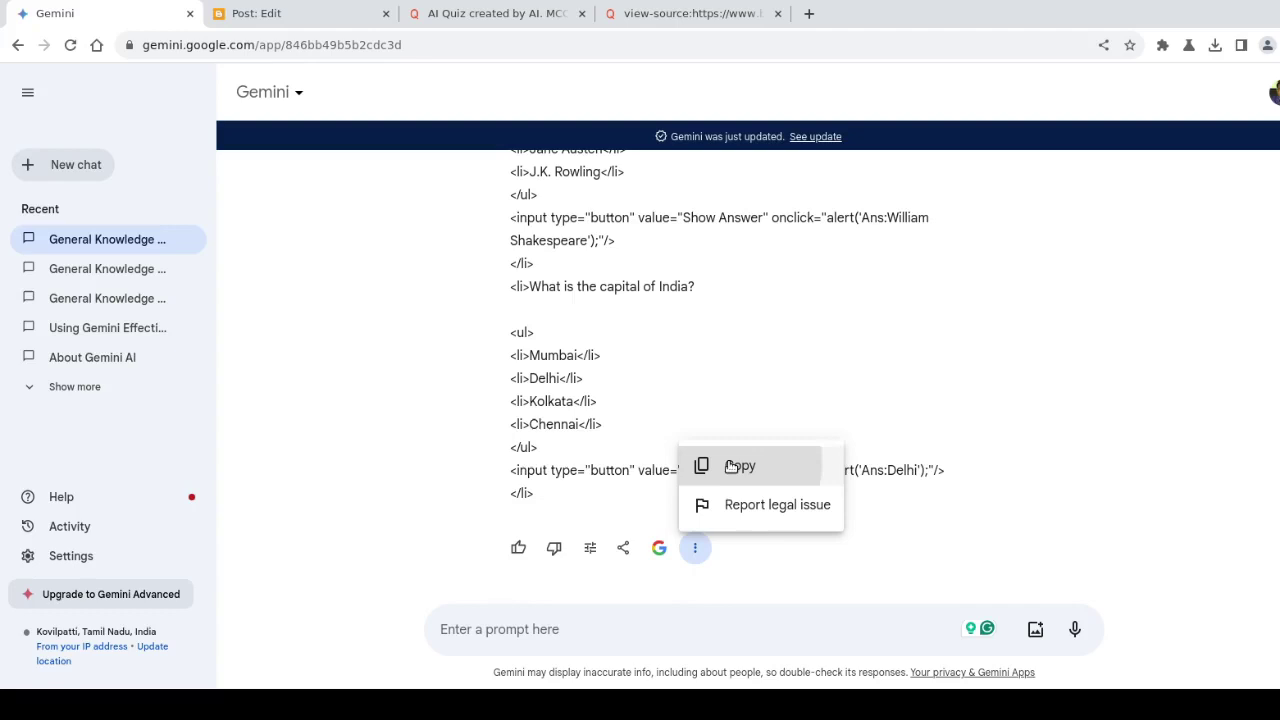
{"action": "left_click", "coordinate": [245, 14]}
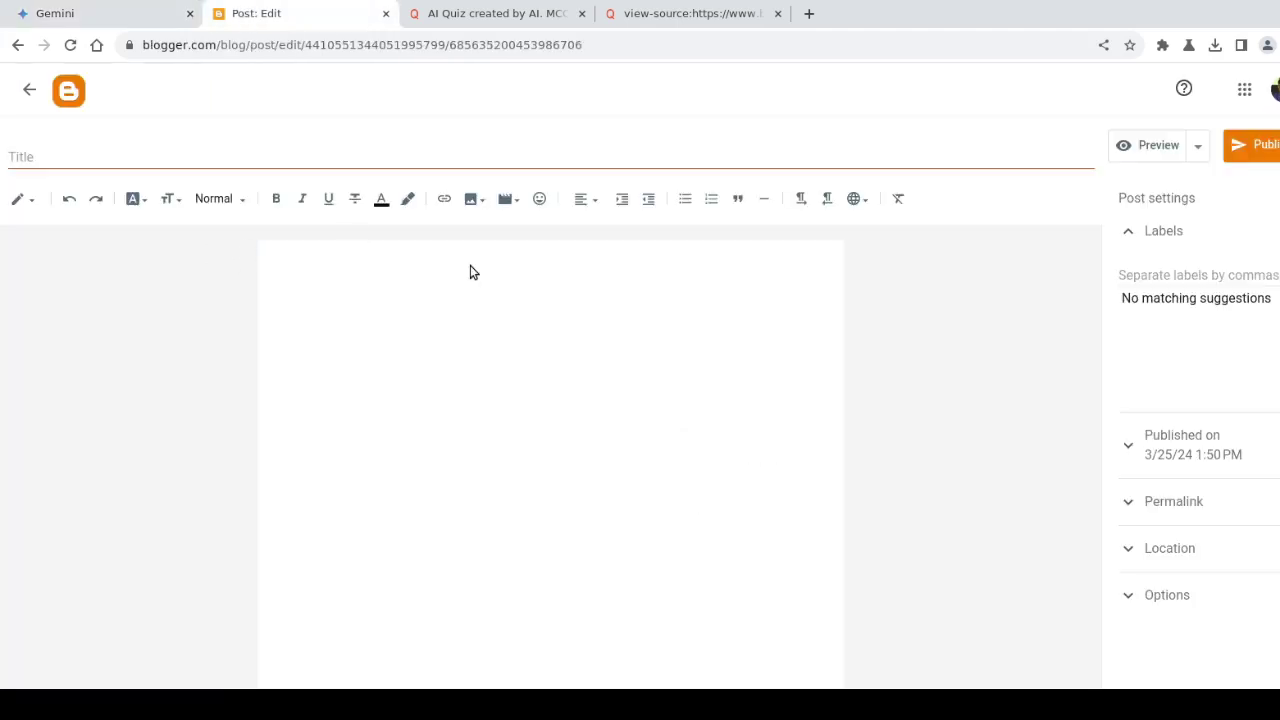
Switch the post to HTML view and paste the quiz HTML over the placeholder.
{"action": "left_click", "coordinate": [31, 204]}
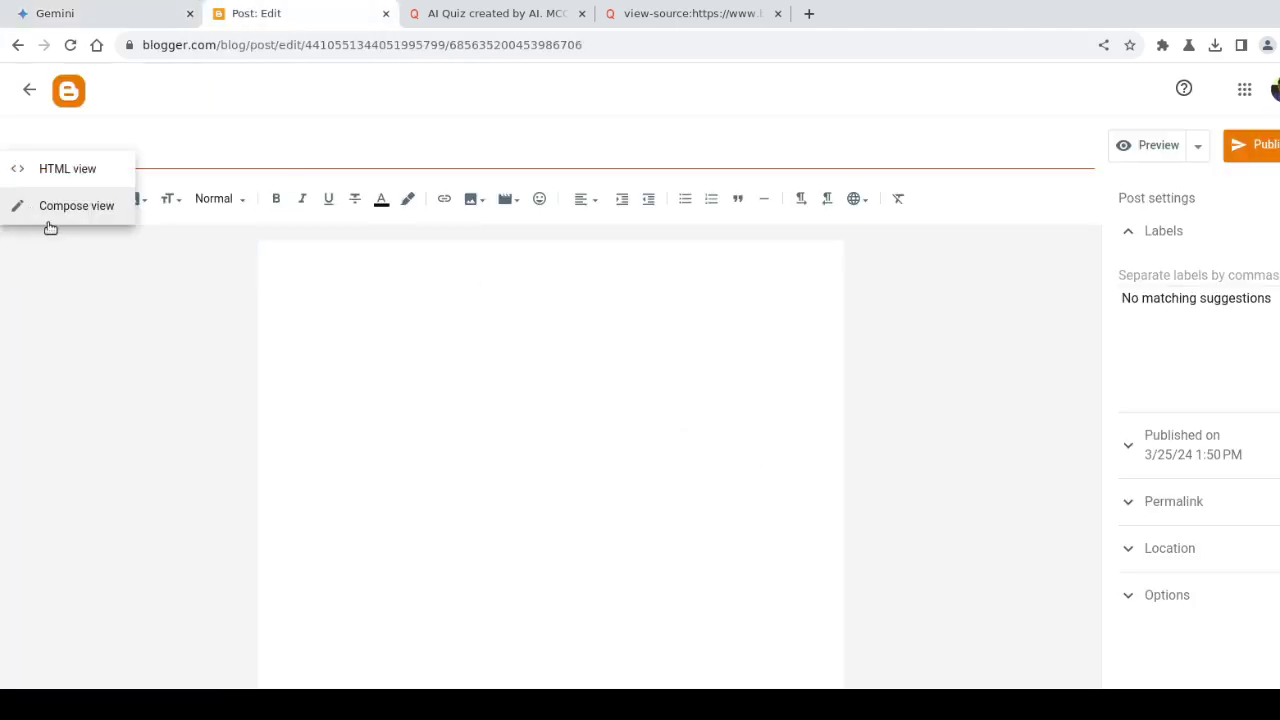
{"action": "left_click", "coordinate": [87, 172]}
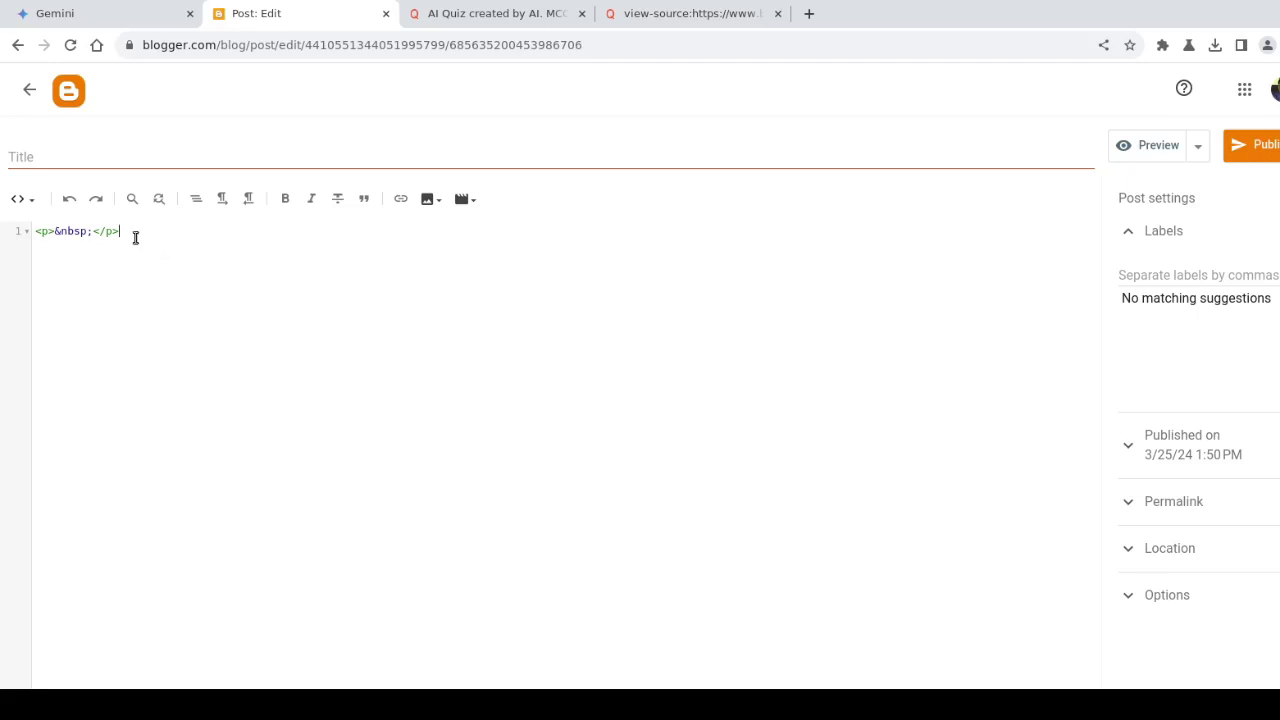
{"action": "left_click_drag", "start_coordinate": [134, 237], "coordinate": [4, 221]}
{"action": "key", "text": "ctrl+v"}
Title the post 'GK Quiz Created by Google Gemini'.
{"action": "left_click", "coordinate": [228, 137]}
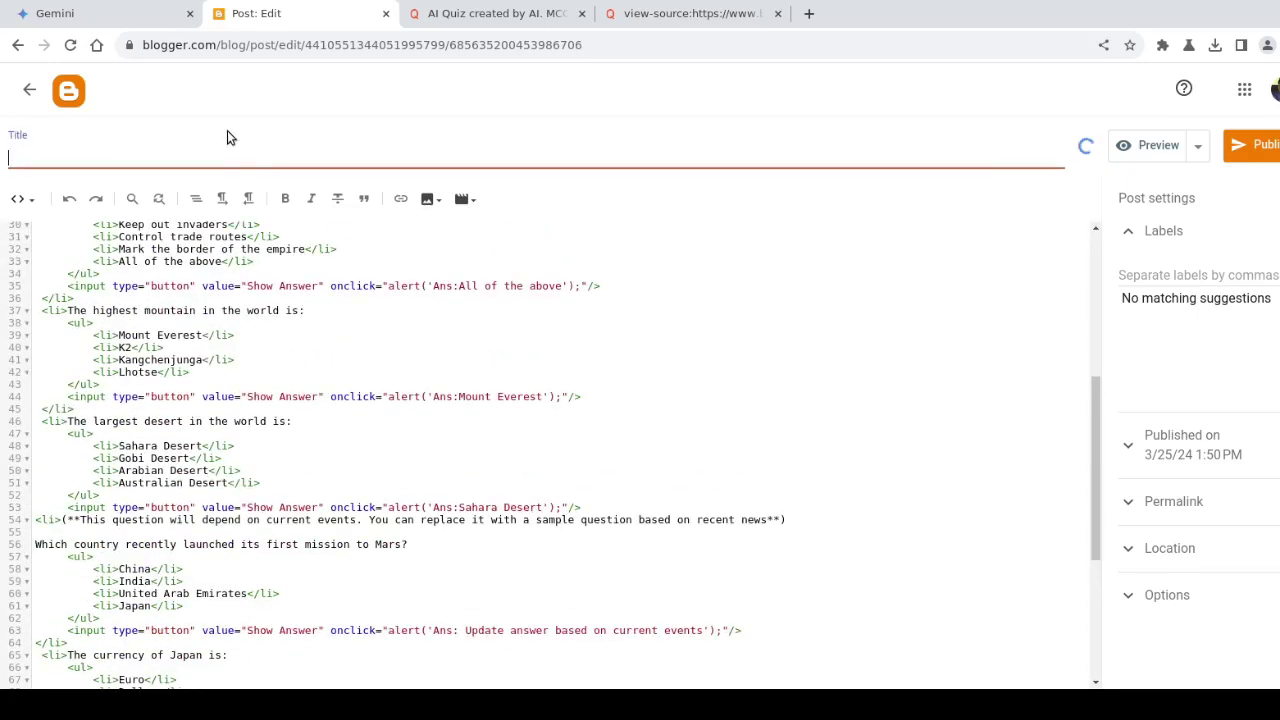
{"action": "type", "text": "GK Quiz Created by G"}
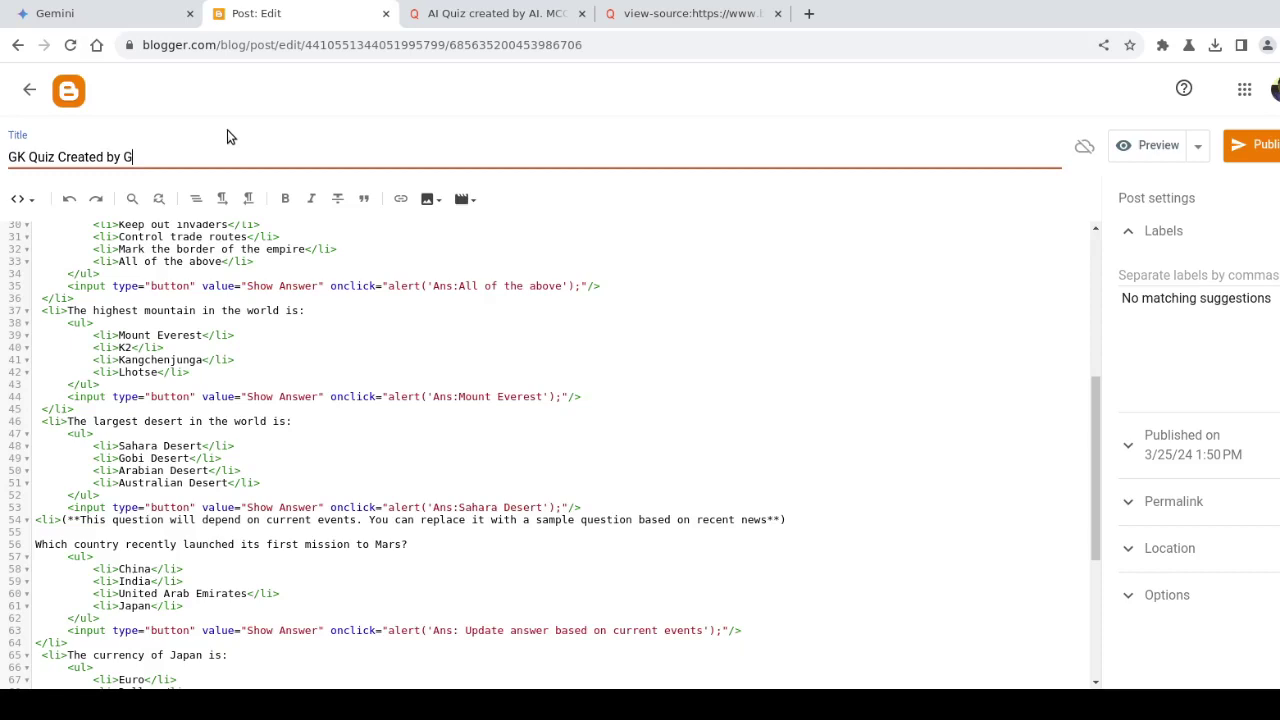
{"action": "type", "text": "oogle Gemini"}
Add the Quiz label and publish the post, confirming.
{"action": "left_click", "coordinate": [1163, 240]}
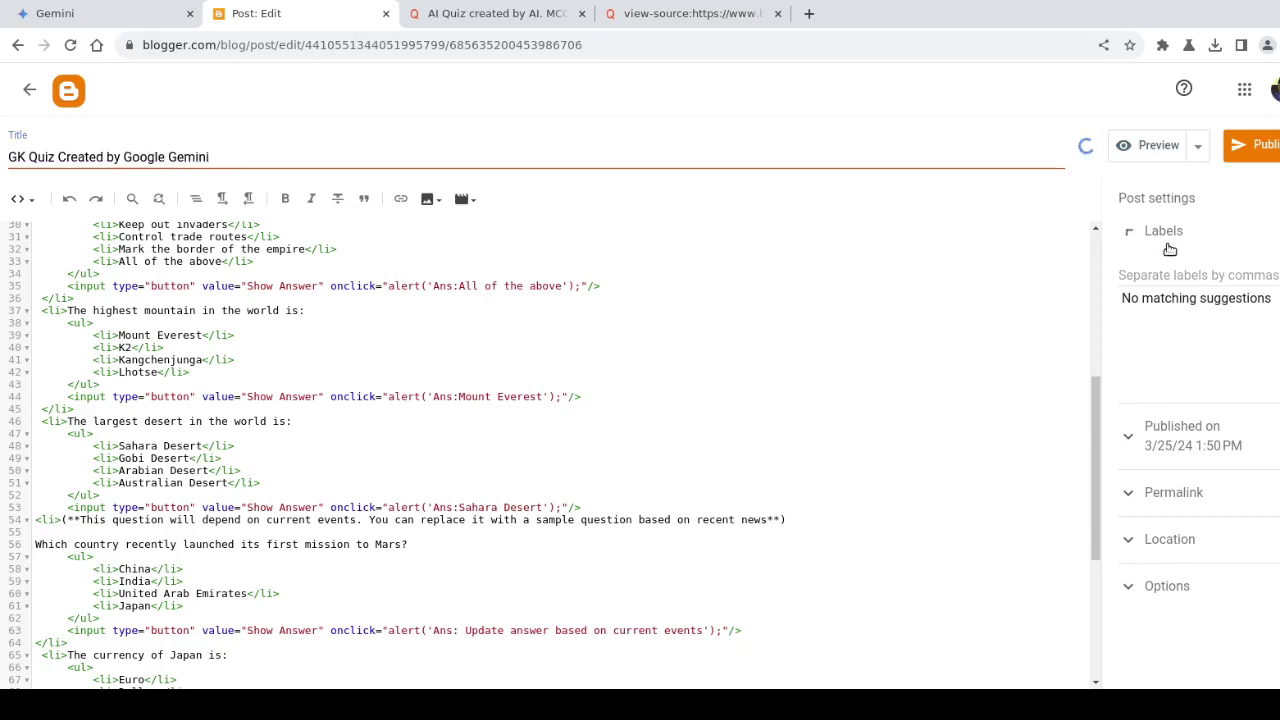
{"action": "left_click", "coordinate": [1158, 244]}
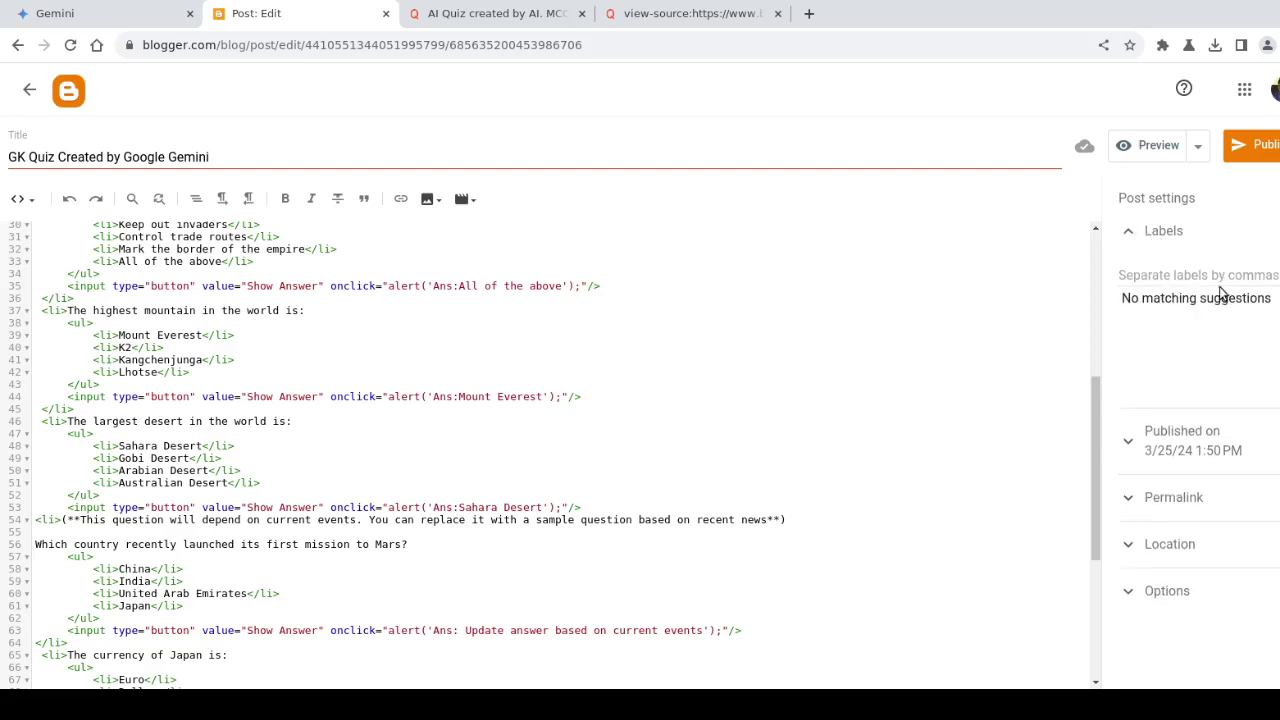
{"action": "type", "text": "quiz"}
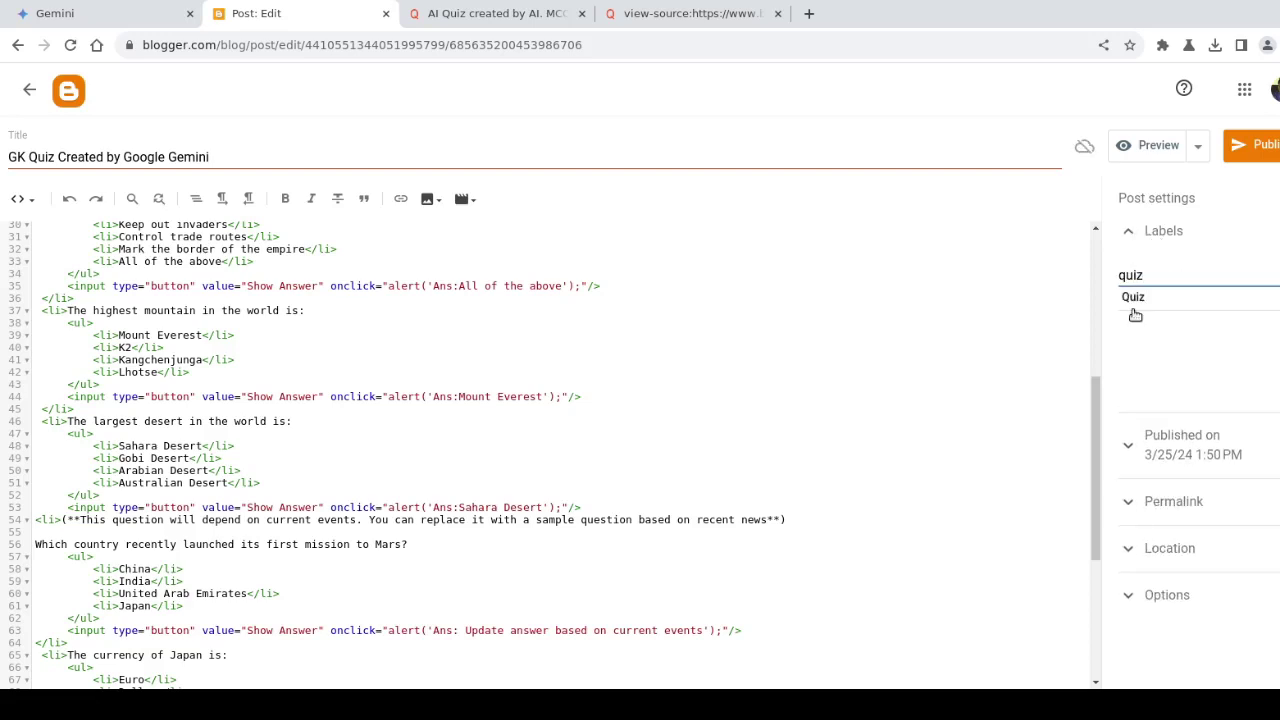
{"action": "left_click", "coordinate": [1134, 297]}
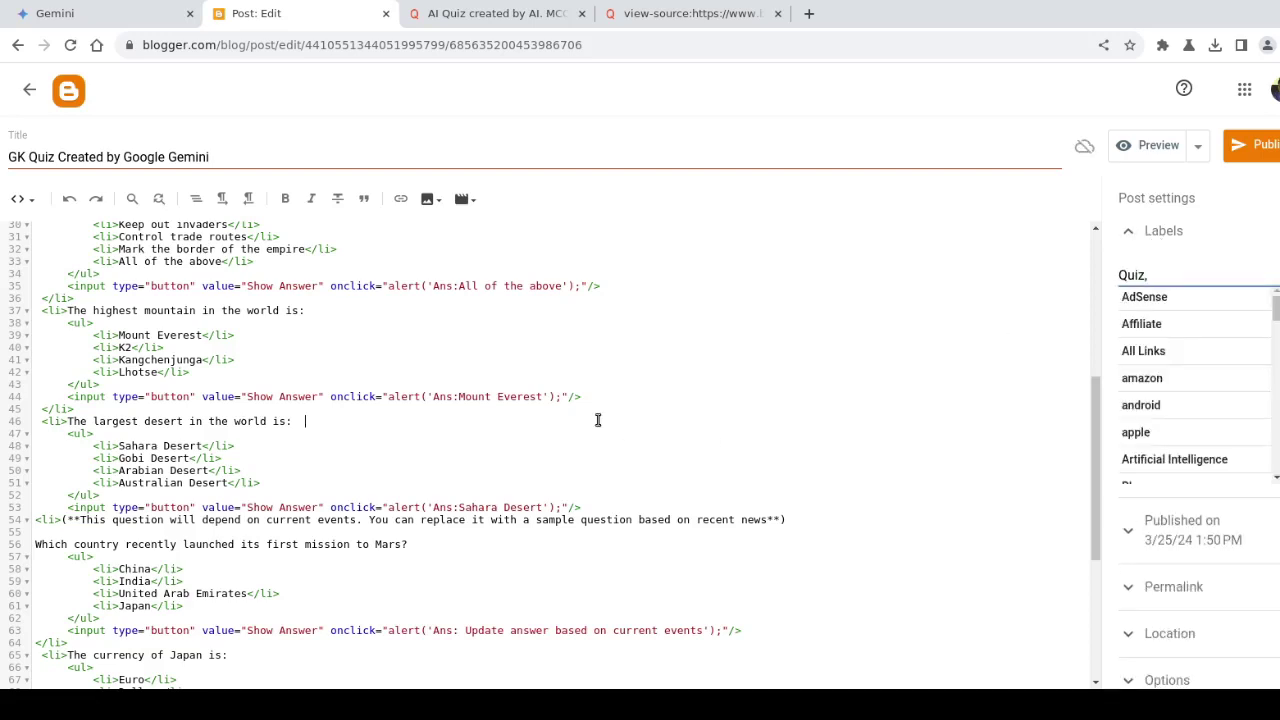
{"action": "scroll", "coordinate": [620, 425], "scroll_direction": "down", "scroll_amount": 3}
{"action": "scroll", "coordinate": [639, 429], "scroll_direction": "down", "scroll_amount": 1}
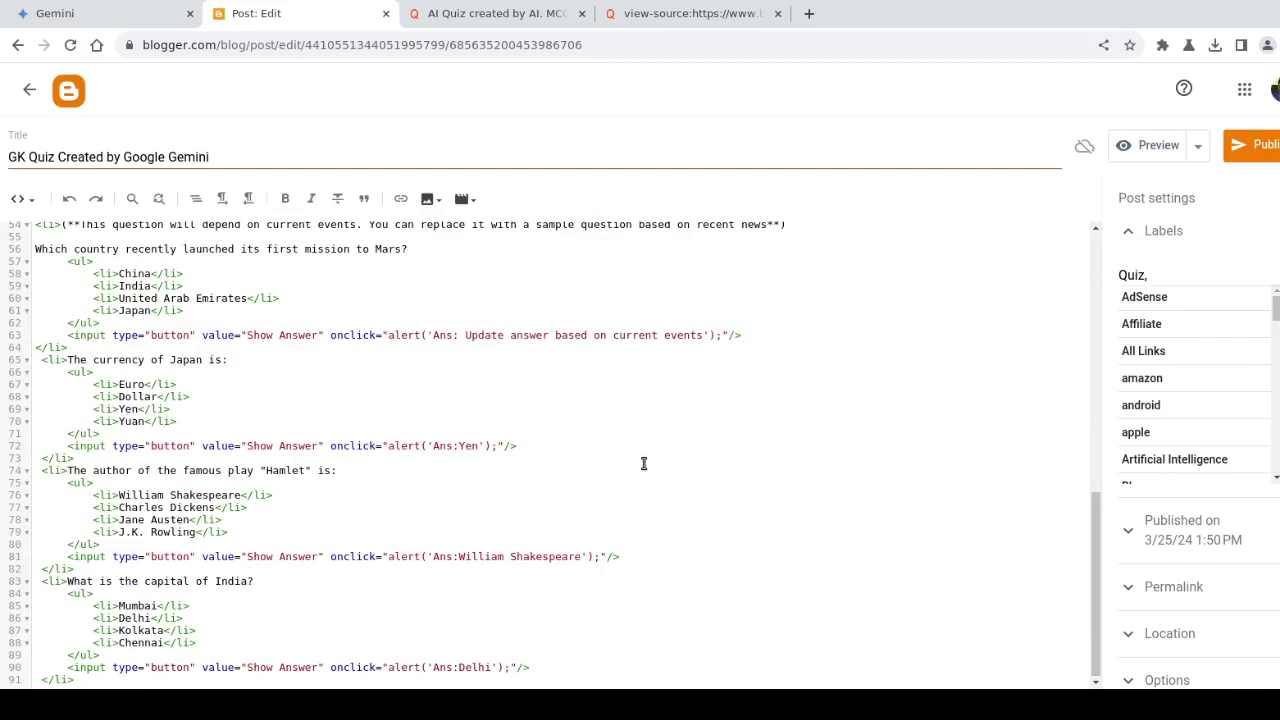
{"action": "left_click", "coordinate": [1262, 145]}
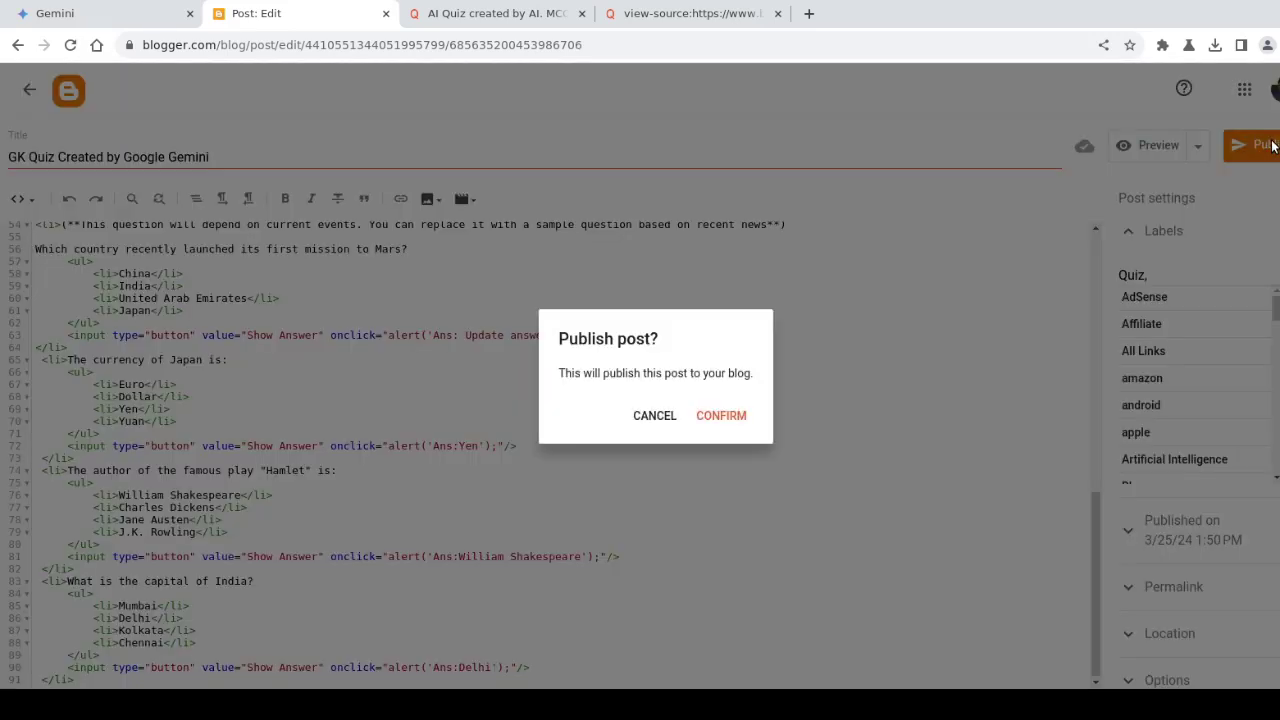
{"action": "left_click", "coordinate": [718, 423]}
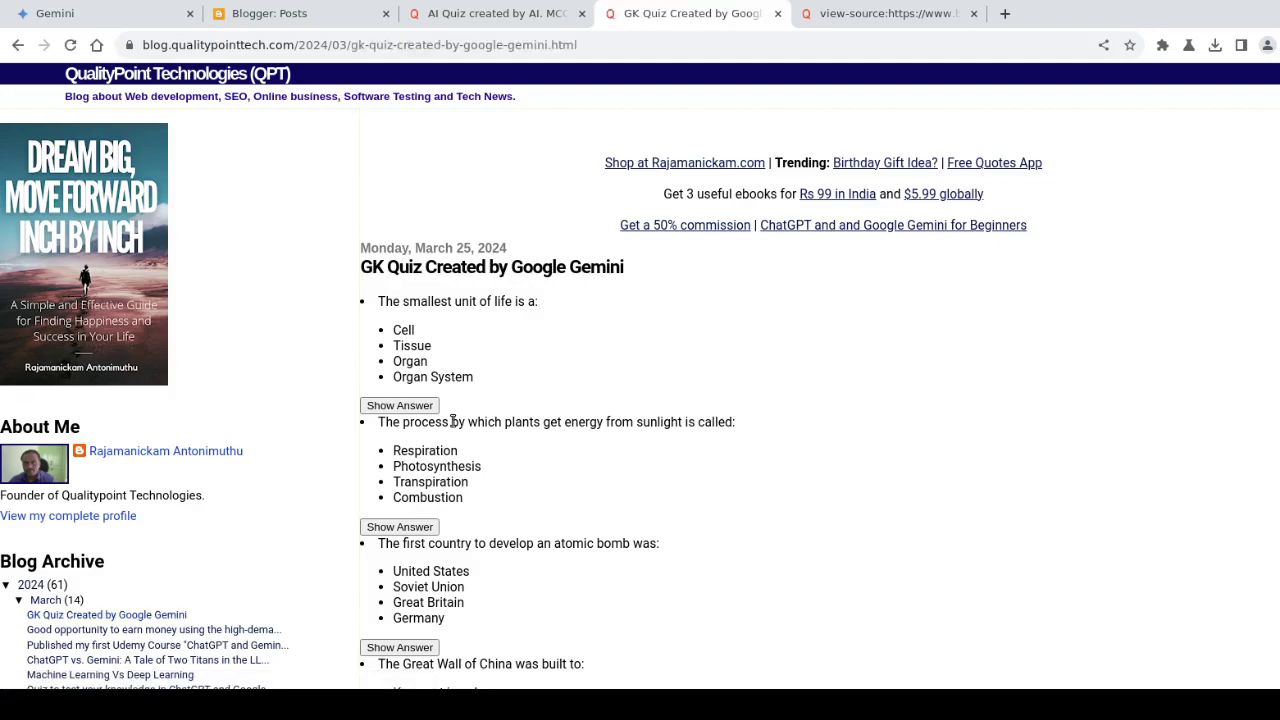
On the live post, reveal the first answer and check it shows Cell.
{"action": "scroll", "coordinate": [451, 417], "scroll_direction": "down", "scroll_amount": 10}
{"action": "scroll", "coordinate": [451, 417], "scroll_direction": "down", "scroll_amount": 5}
{"action": "scroll", "coordinate": [468, 451], "scroll_direction": "up", "scroll_amount": 5}
{"action": "scroll", "coordinate": [455, 403], "scroll_direction": "up", "scroll_amount": 4}
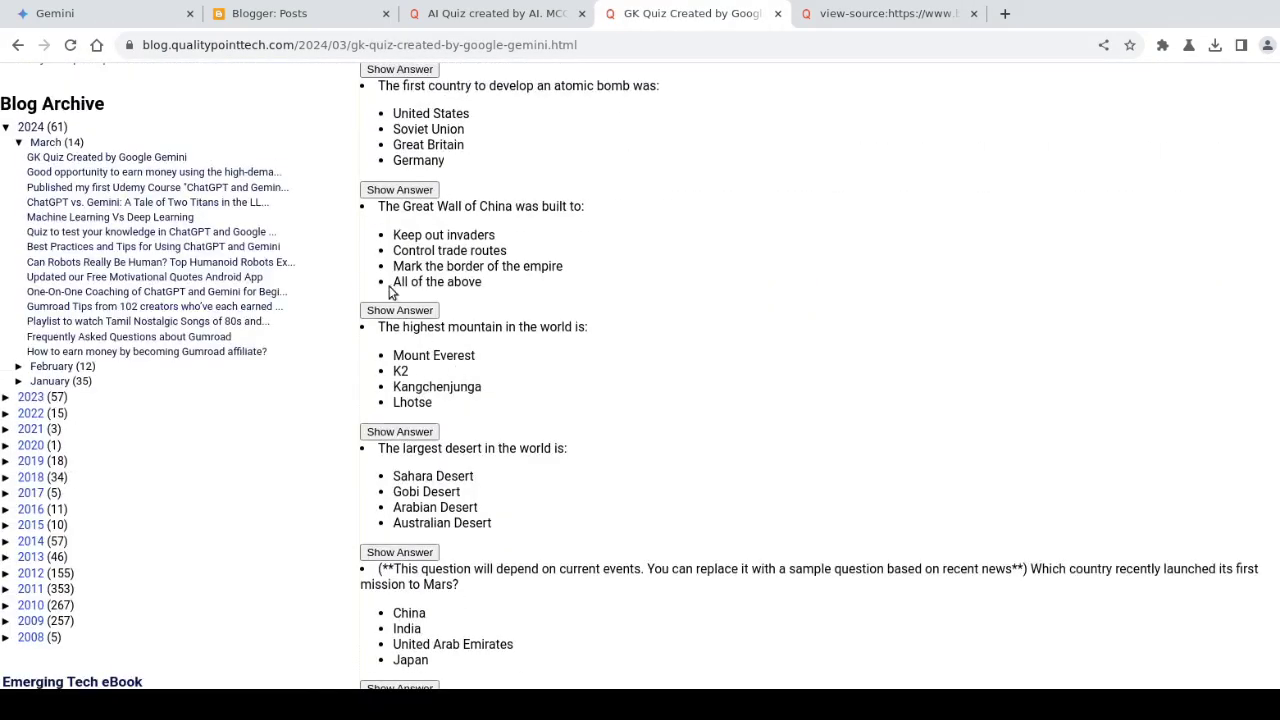
{"action": "scroll", "coordinate": [397, 289], "scroll_direction": "up", "scroll_amount": 4}
{"action": "left_click", "coordinate": [400, 341]}
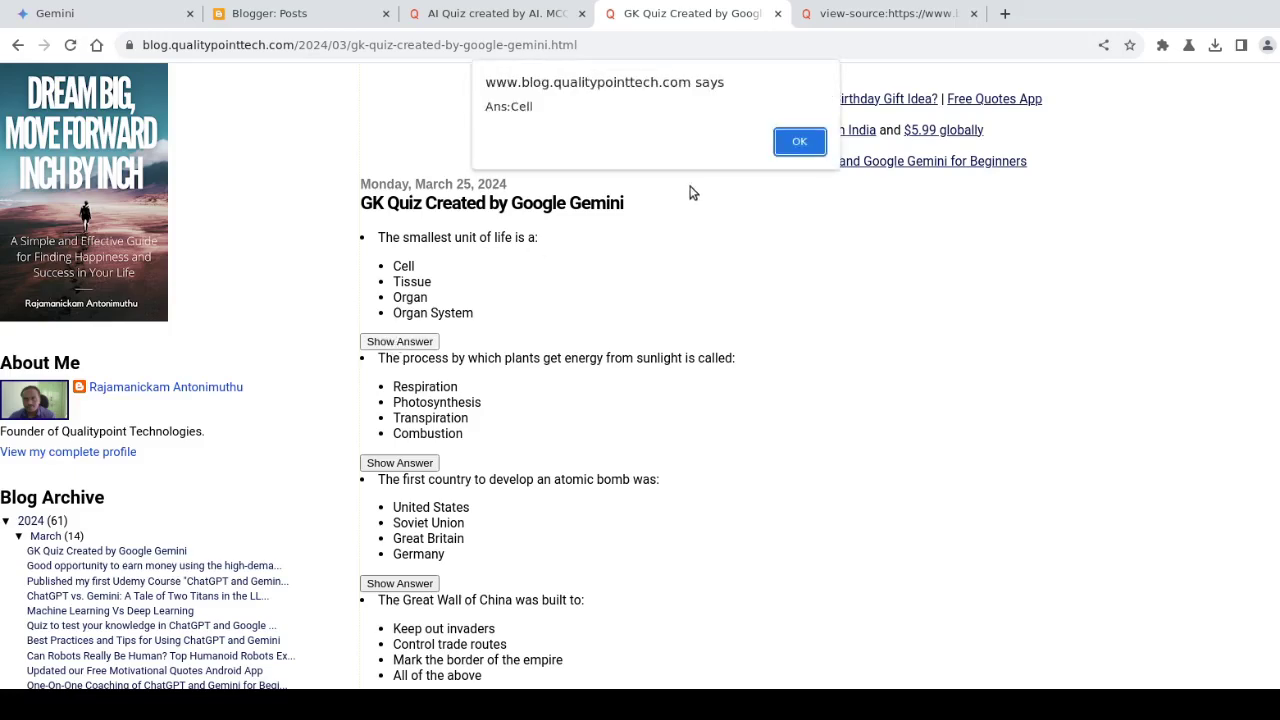
{"action": "left_click", "coordinate": [799, 142]}
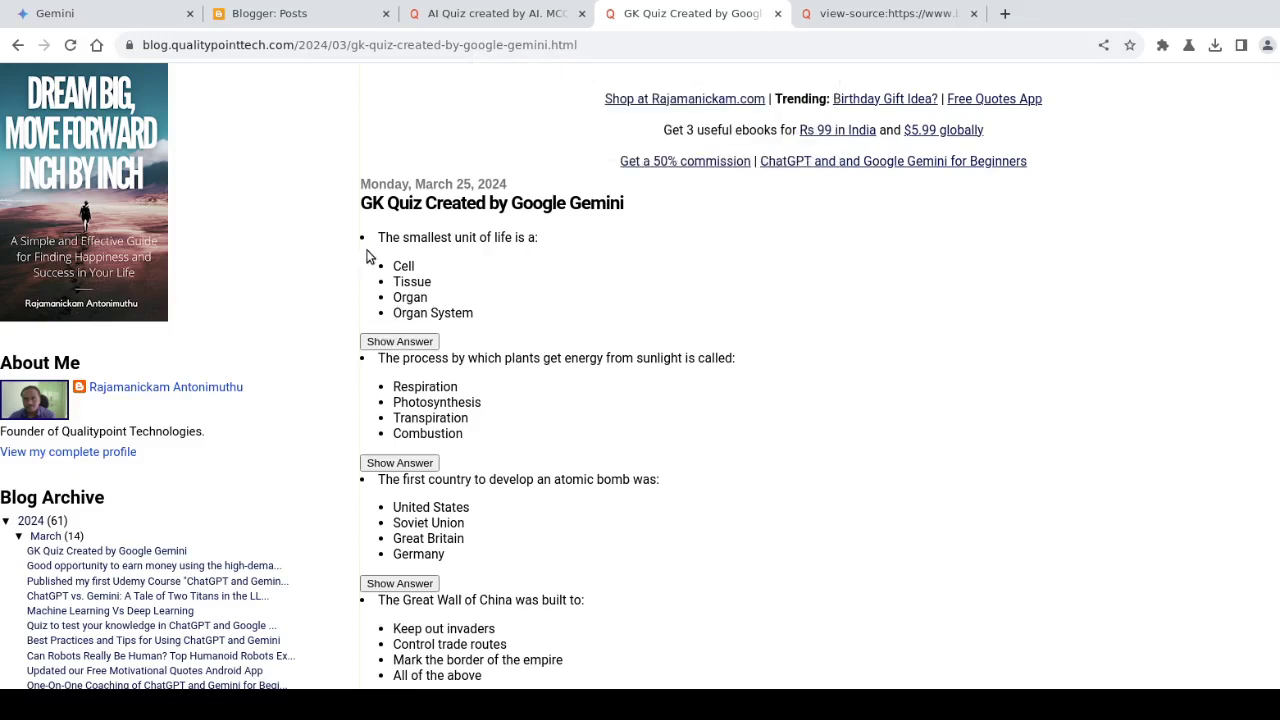
Return to the Blogger posts list showing the new post.
{"action": "scroll", "coordinate": [366, 257], "scroll_direction": "down", "scroll_amount": 6}
{"action": "scroll", "coordinate": [407, 385], "scroll_direction": "down", "scroll_amount": 4}
{"action": "scroll", "coordinate": [420, 250], "scroll_direction": "up", "scroll_amount": 4}
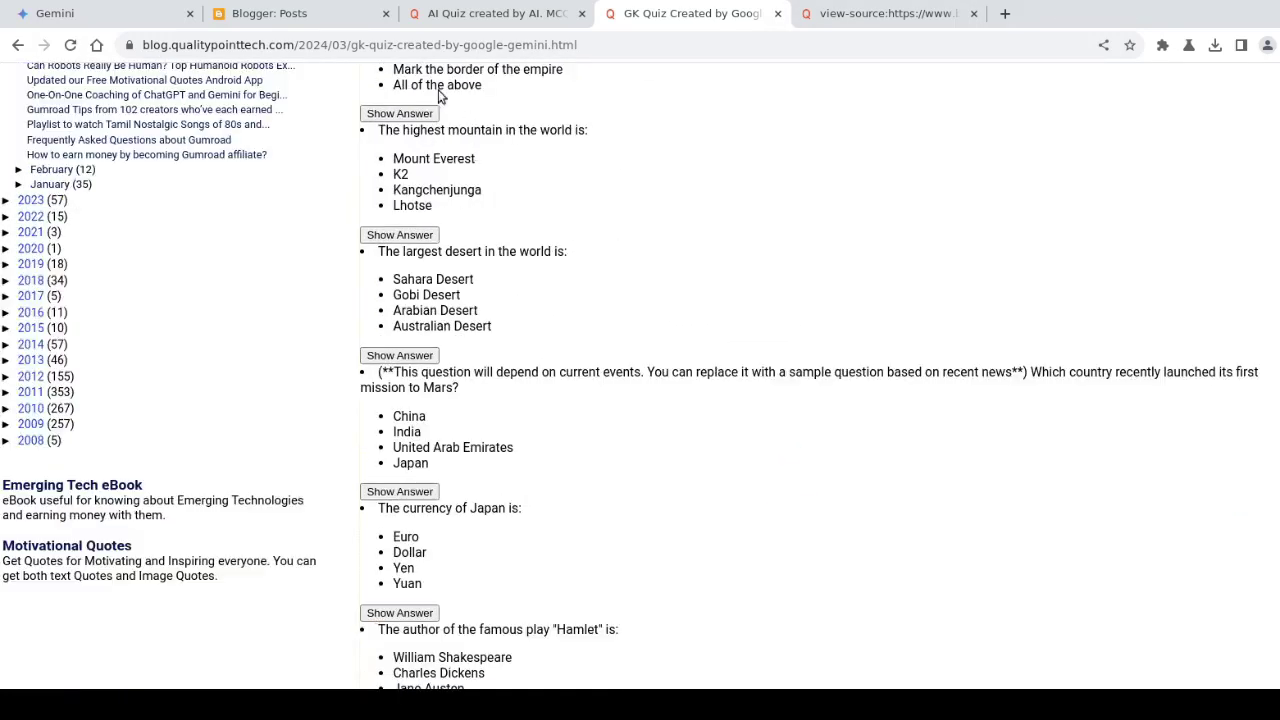
{"action": "left_click", "coordinate": [239, 17]}
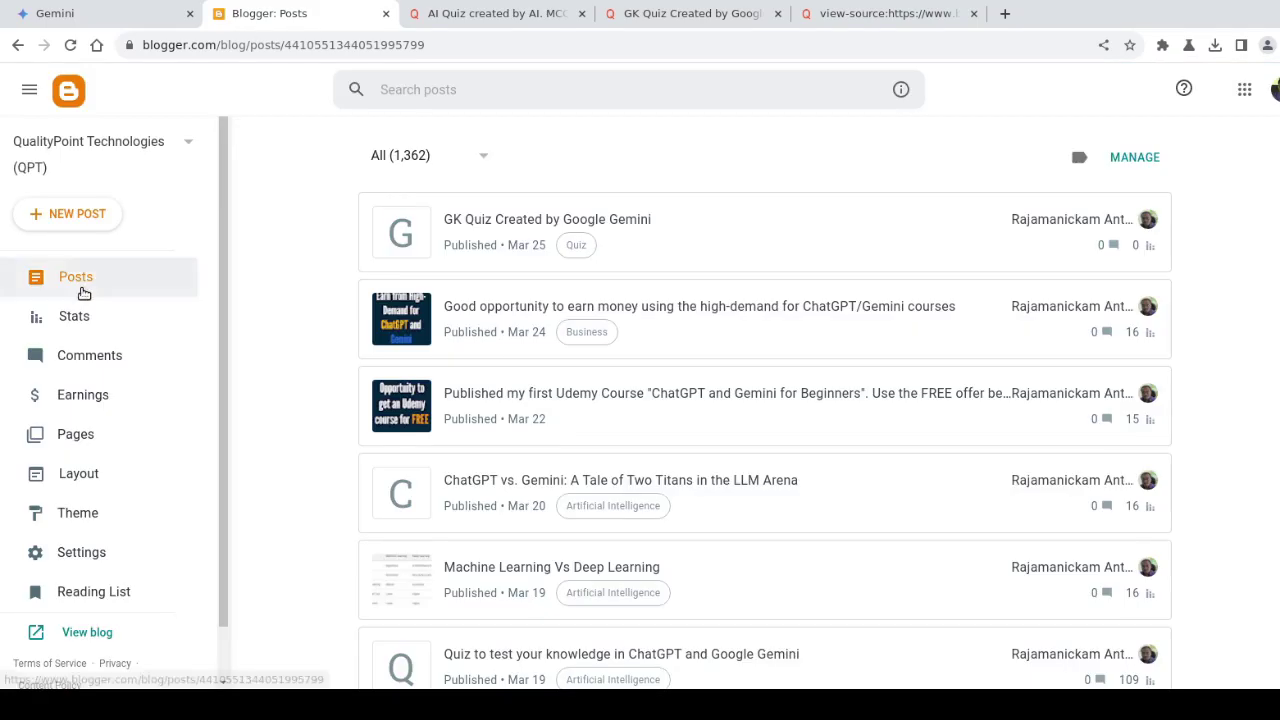
Reopen the GK Quiz post and replace all its HTML with the numbered-list quiz code.
{"action": "left_click", "coordinate": [742, 22]}
{"action": "left_click", "coordinate": [303, 20]}
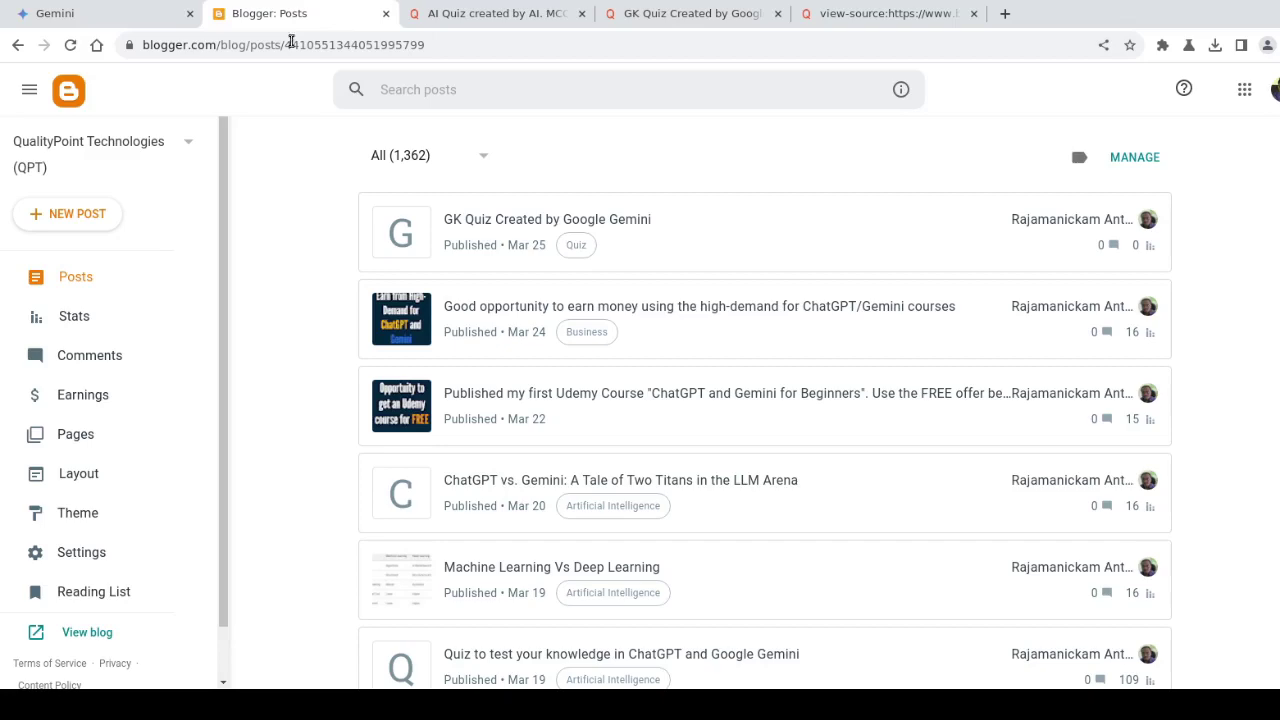
{"action": "left_click", "coordinate": [512, 222]}
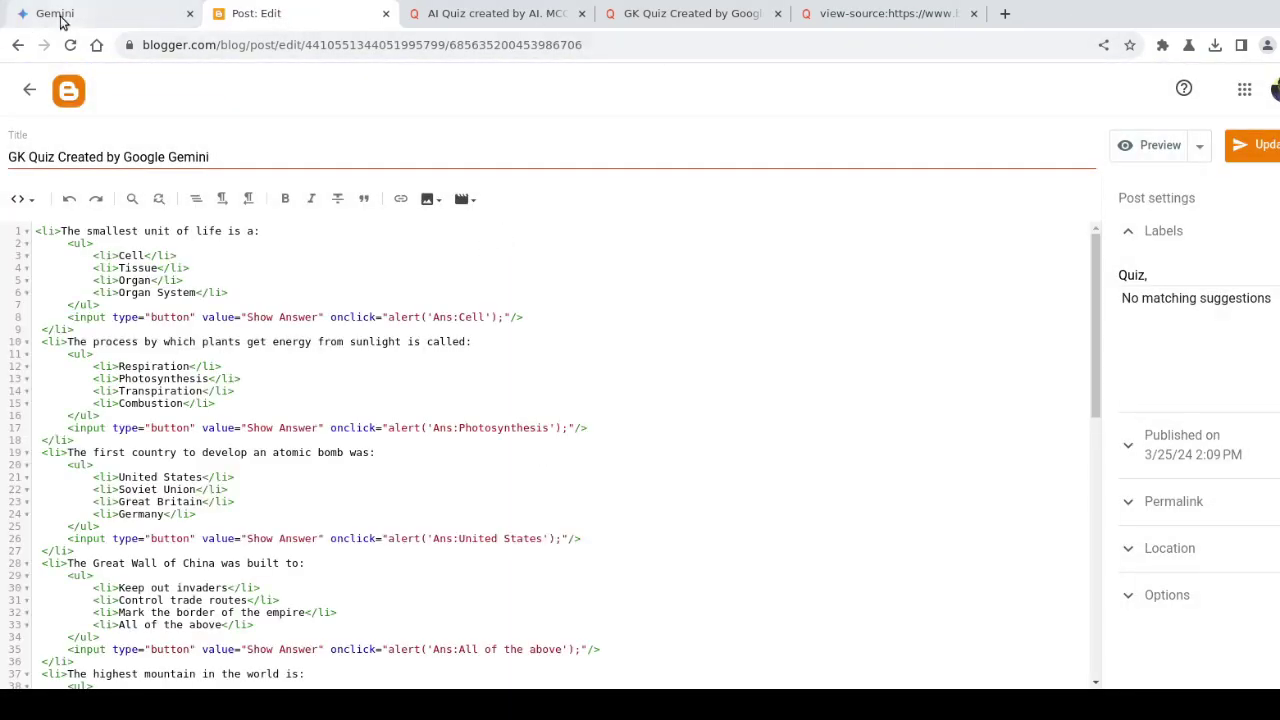
{"action": "left_click", "coordinate": [30, 14]}
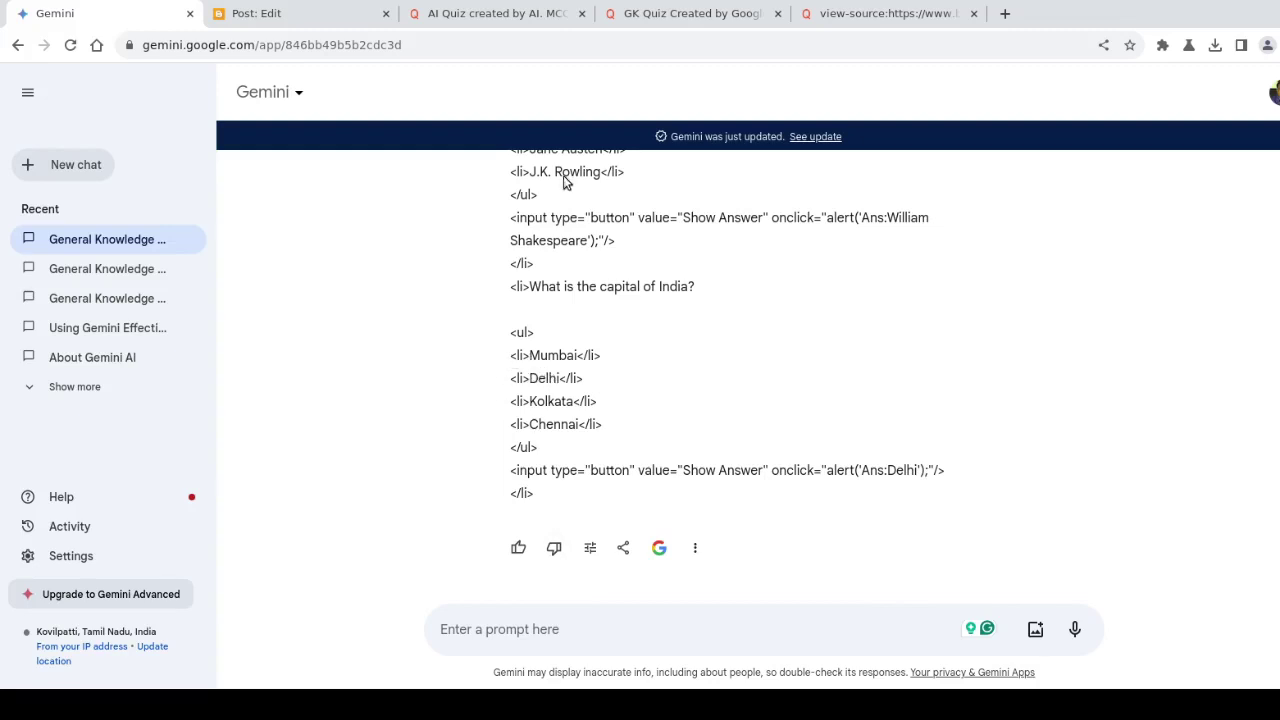
{"action": "left_click", "coordinate": [277, 20]}
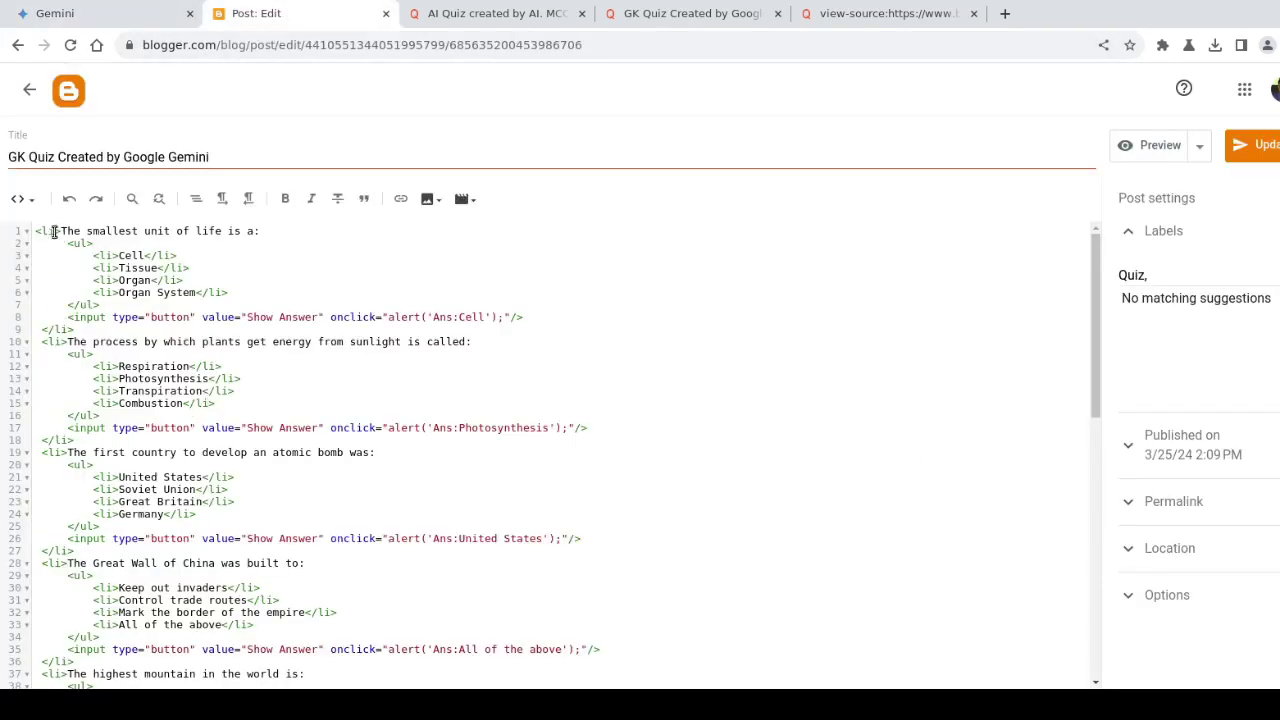
{"action": "key", "text": "ctrl+a"}
{"action": "key", "text": "ctrl+v"}
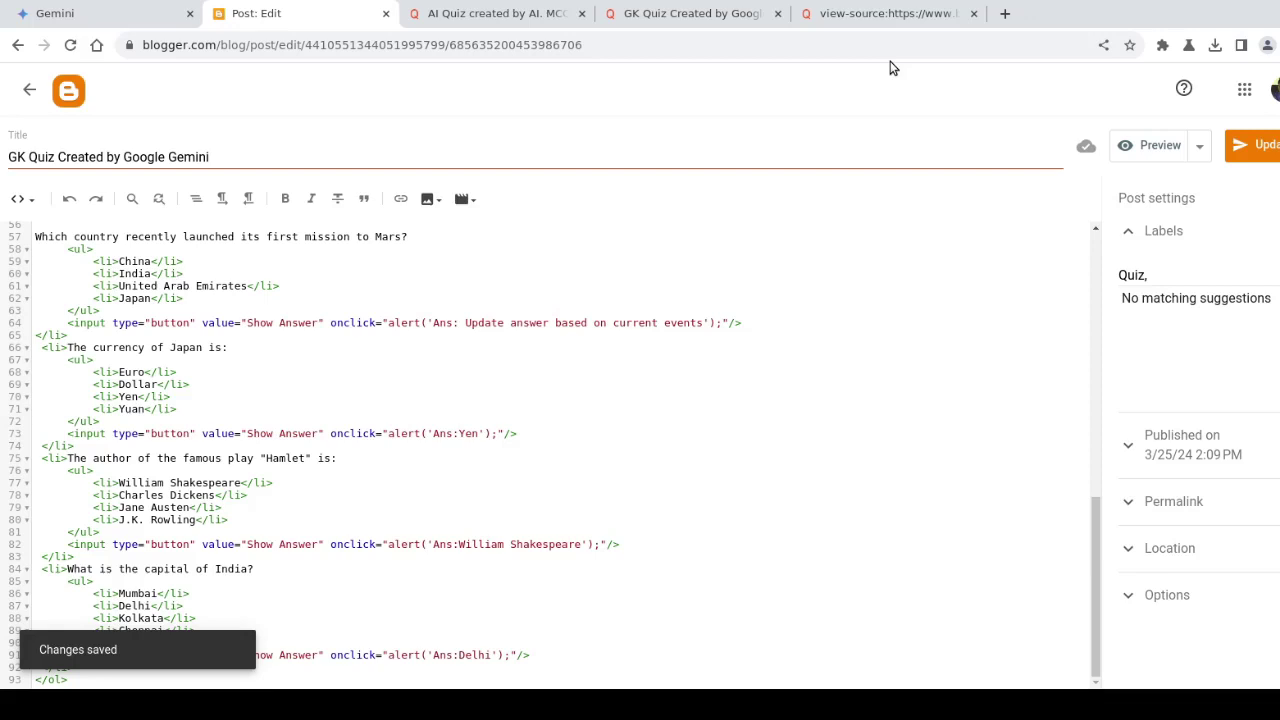
Reload the quiz post, check question 10's answer shows Delhi, and return to Gemini.
{"action": "left_click", "coordinate": [703, 18]}
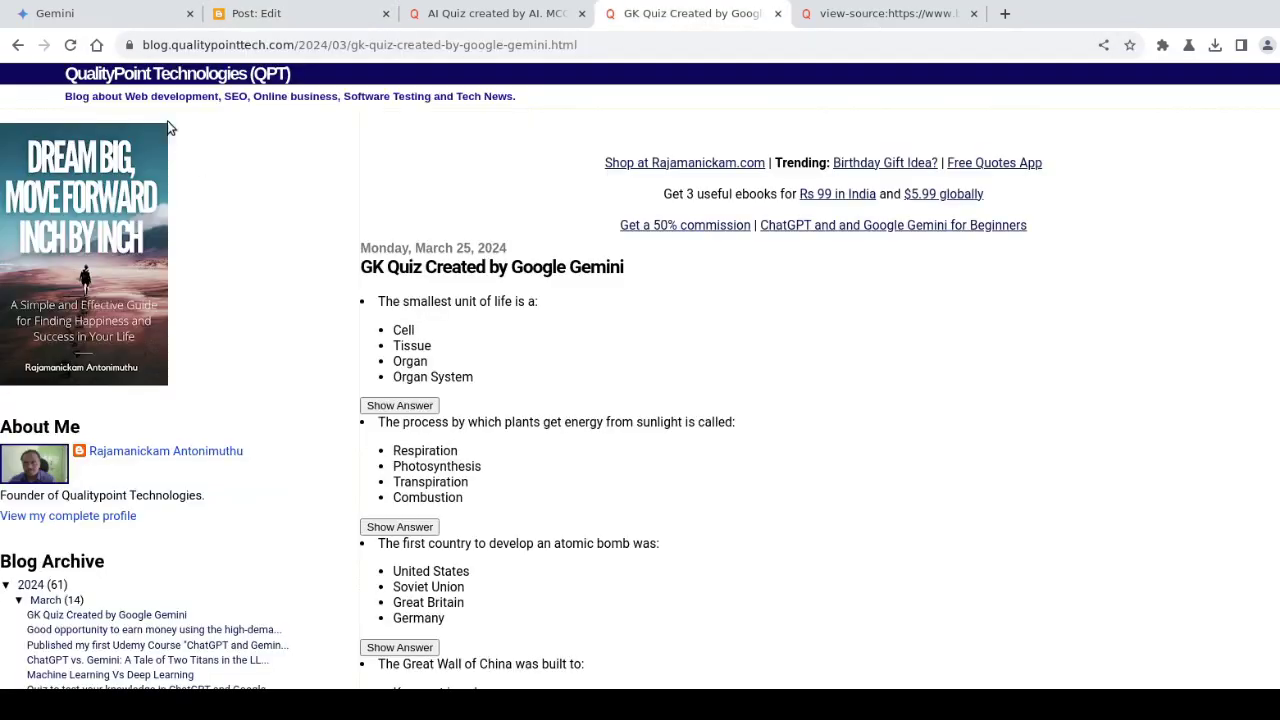
{"action": "left_click", "coordinate": [71, 45]}
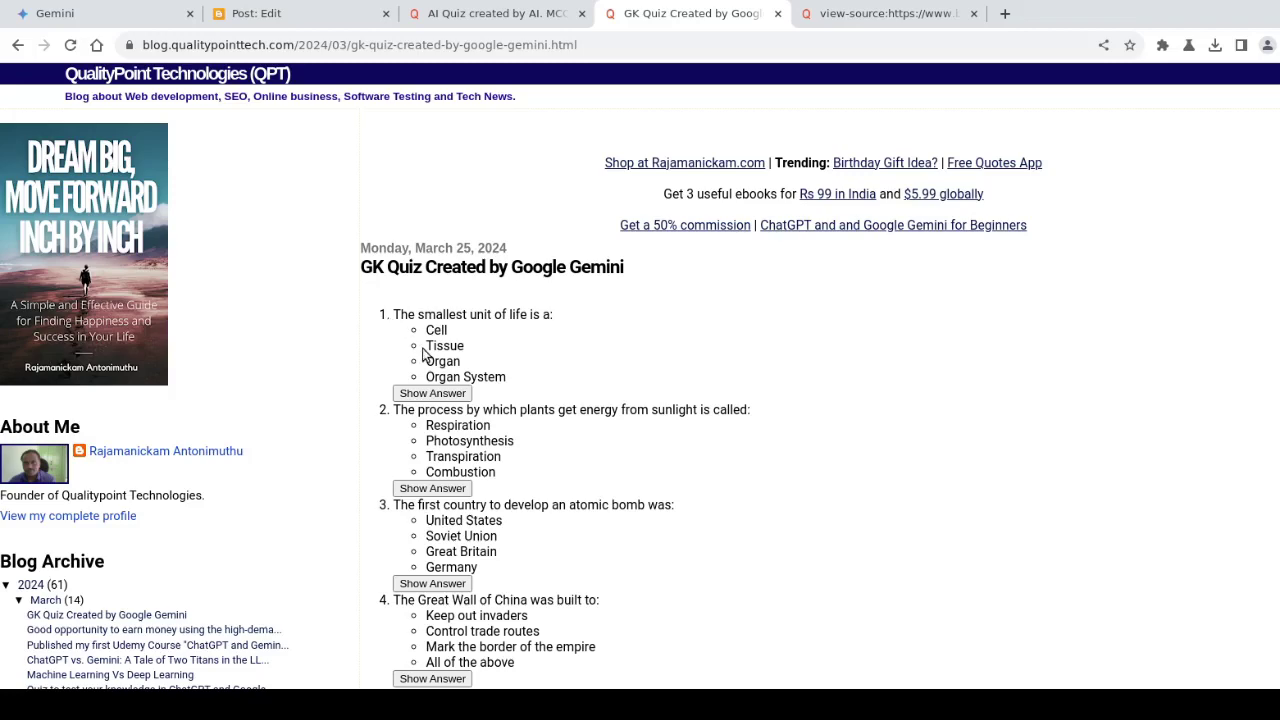
{"action": "scroll", "coordinate": [428, 380], "scroll_direction": "down", "scroll_amount": 6}
{"action": "scroll", "coordinate": [426, 451], "scroll_direction": "down", "scroll_amount": 4}
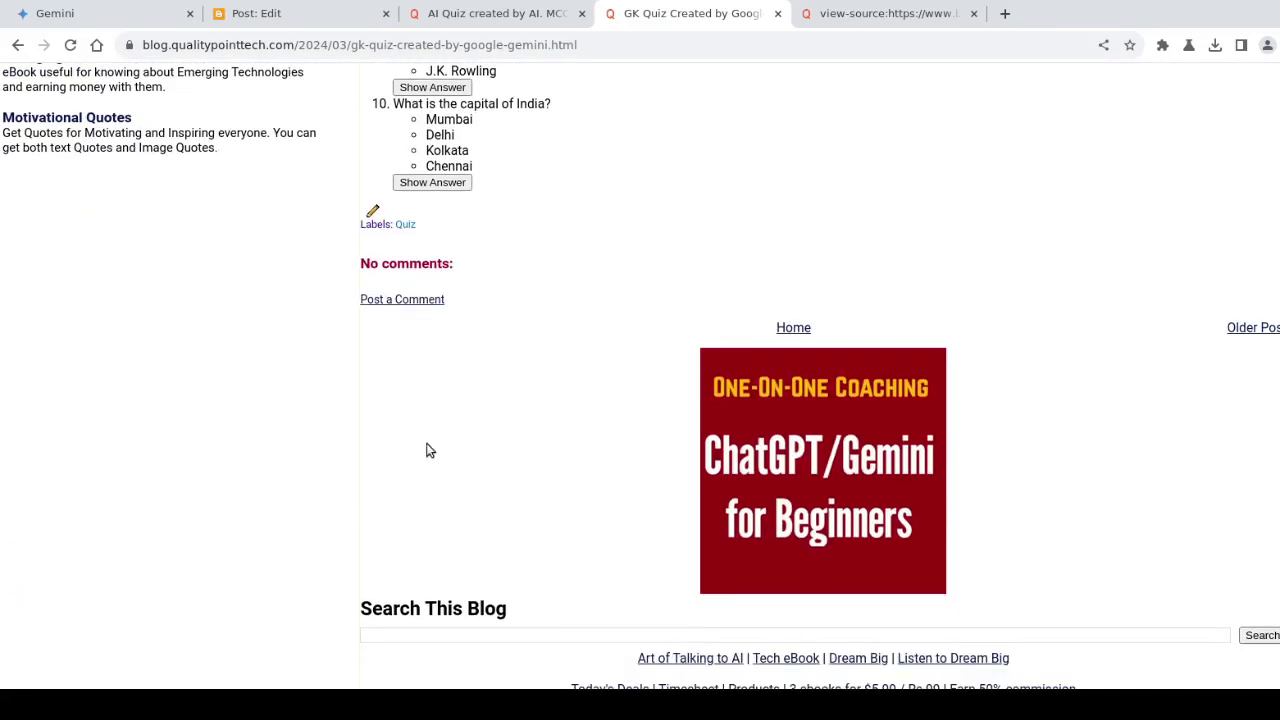
{"action": "left_click", "coordinate": [434, 184]}
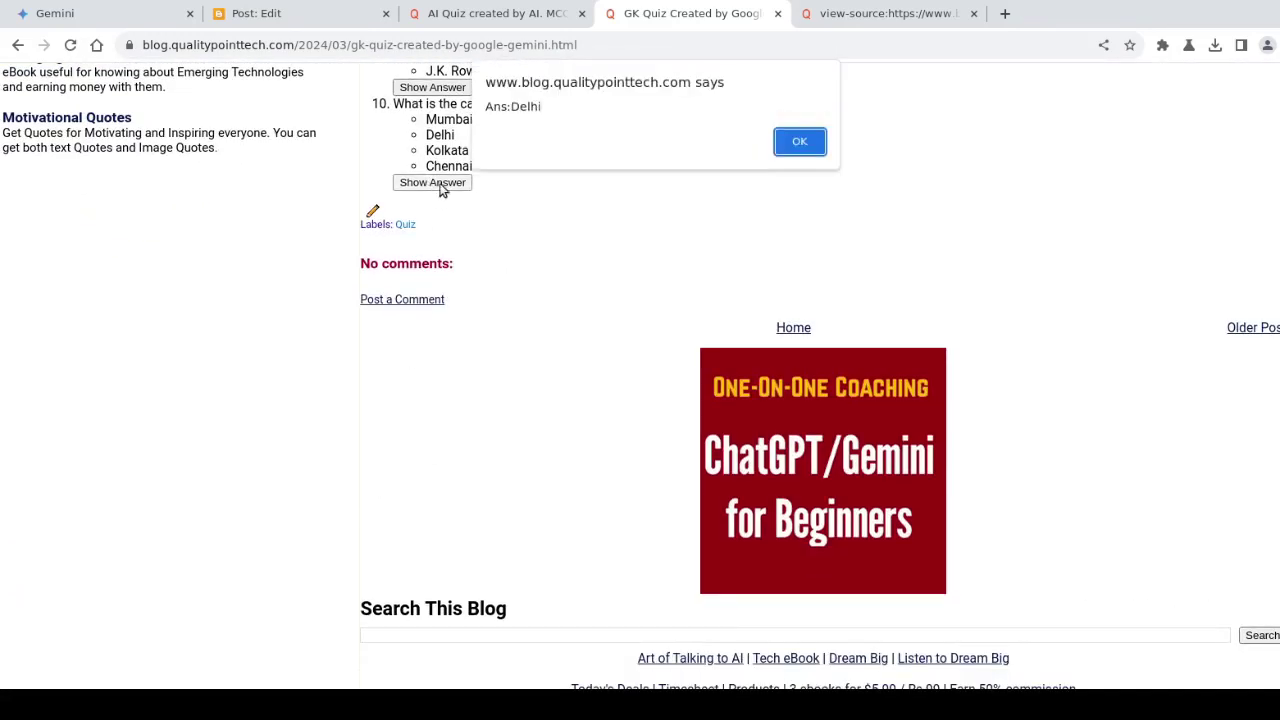
{"action": "left_click", "coordinate": [800, 143]}
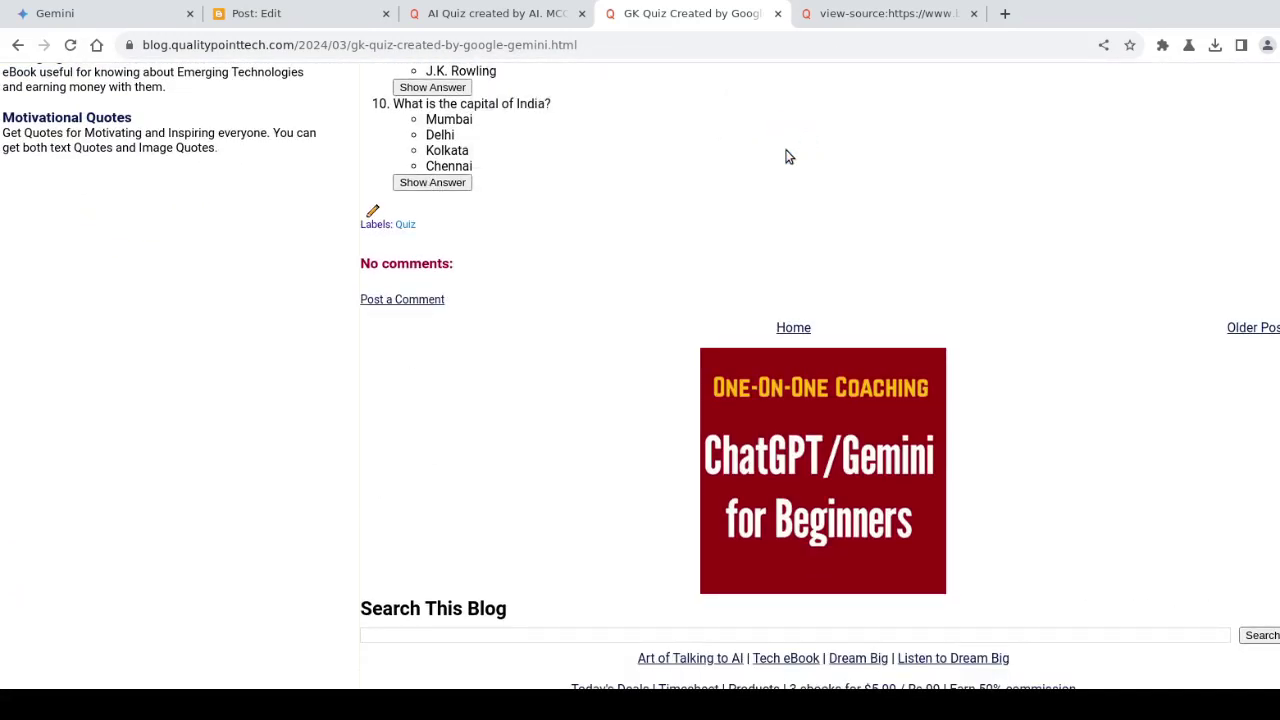
{"action": "left_click", "coordinate": [30, 18]}
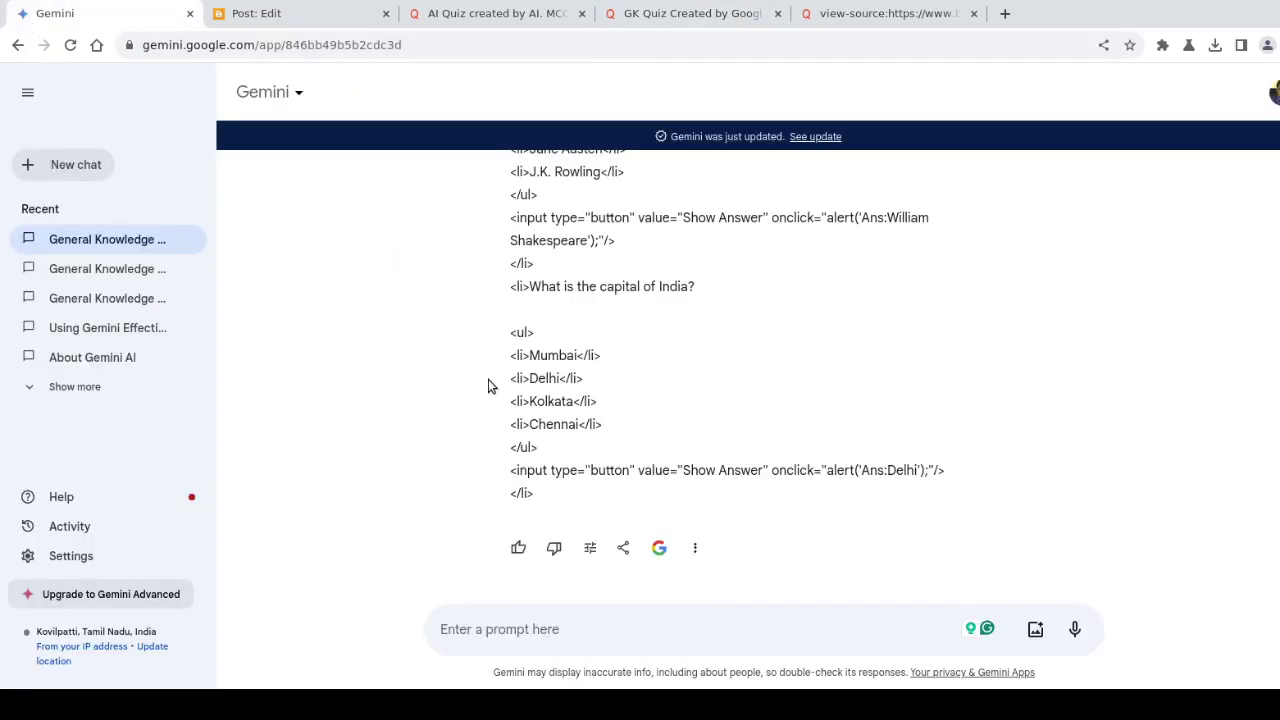
Ask Gemini to 'create more unique questions in the same format' and review its reply.
{"action": "left_click", "coordinate": [471, 640]}
{"action": "type", "text": "create more "}
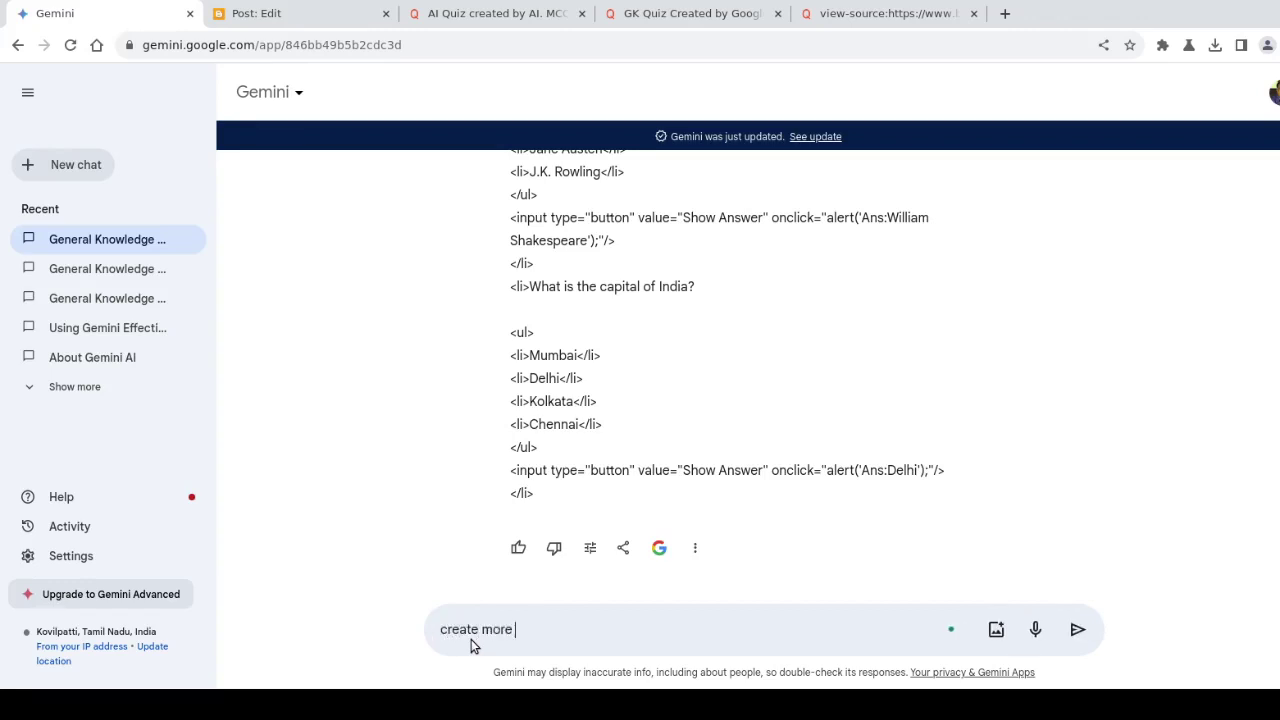
{"action": "type", "text": "uniq"}
{"action": "type", "text": "ue questions"}
{"action": "key", "text": "BackSpace"}
{"action": "type", "text": "s"}
{"action": "type", "text": " in the same "}
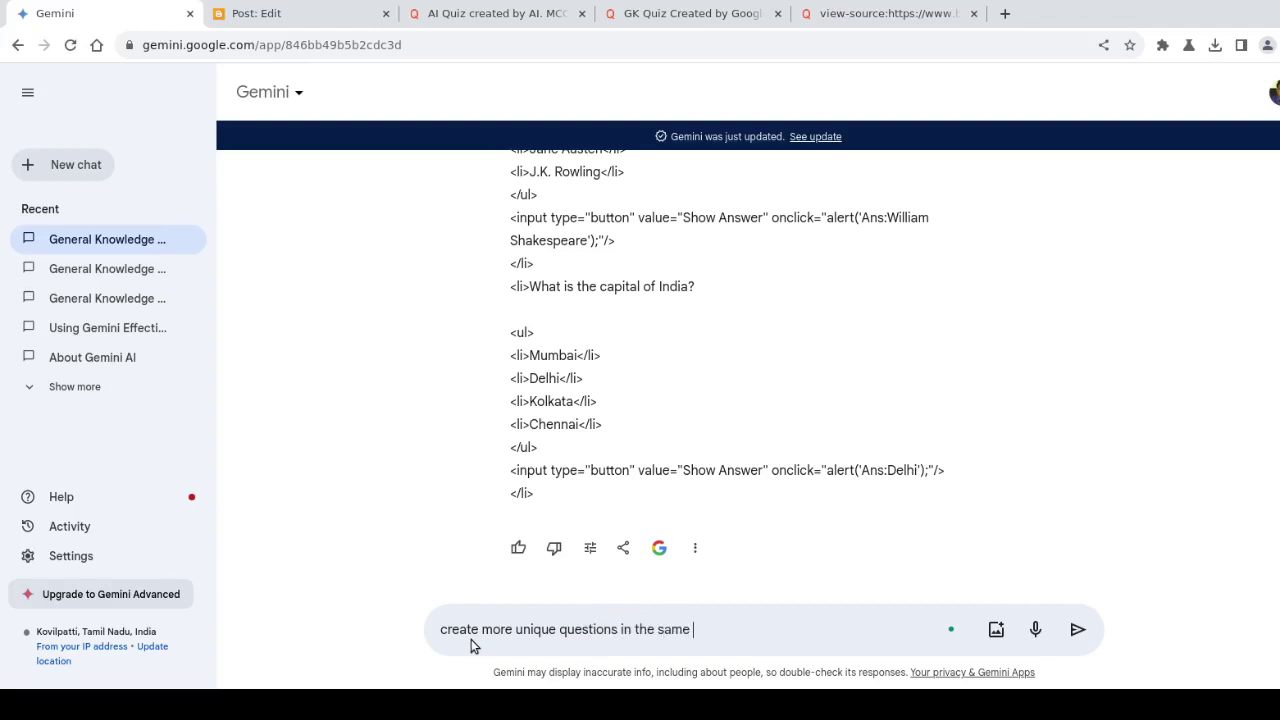
{"action": "type", "text": "format"}
{"action": "key", "text": "Return"}
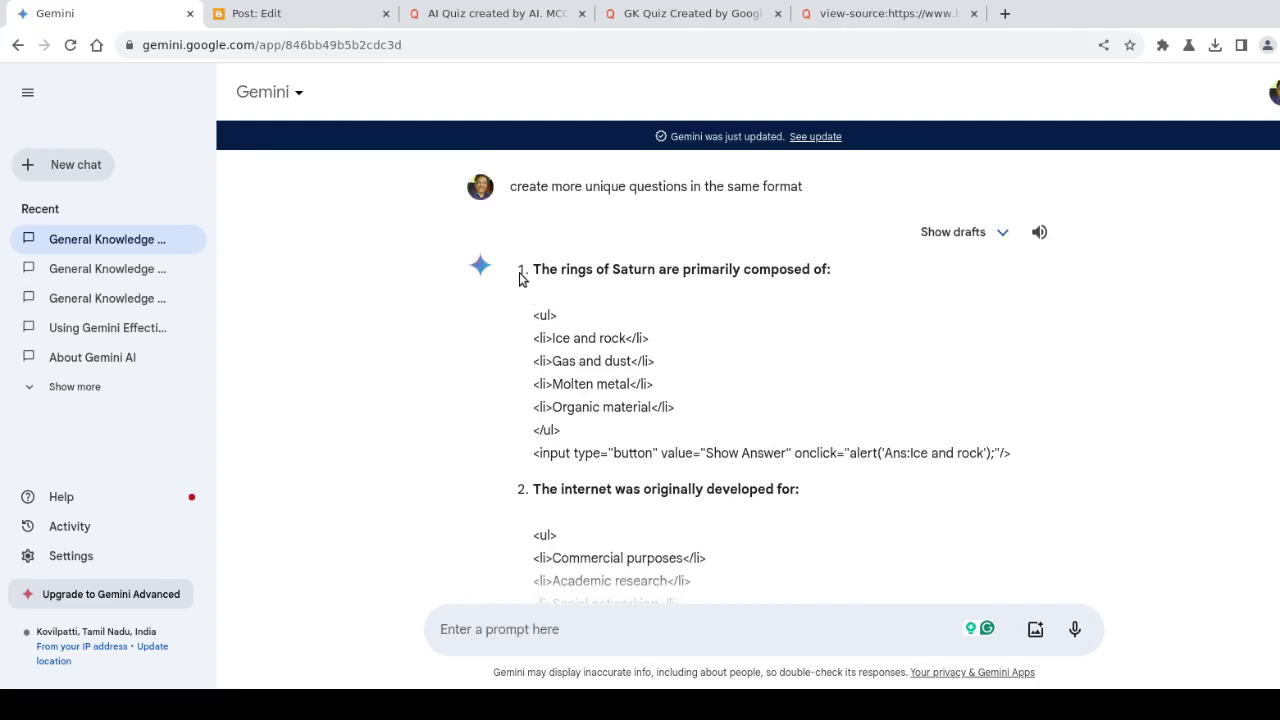
{"action": "scroll", "coordinate": [597, 284], "scroll_direction": "down", "scroll_amount": 12}
{"action": "scroll", "coordinate": [600, 290], "scroll_direction": "up", "scroll_amount": 2}
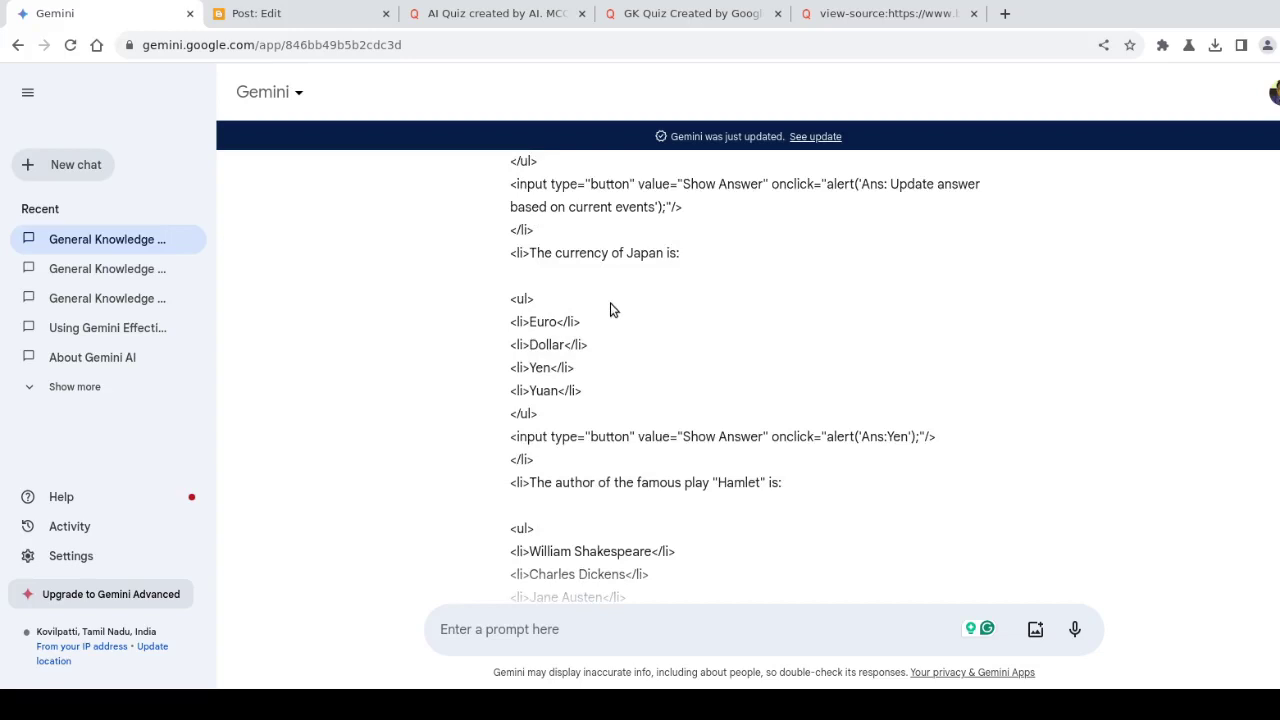
{"action": "scroll", "coordinate": [610, 303], "scroll_direction": "up", "scroll_amount": 3}
{"action": "scroll", "coordinate": [610, 305], "scroll_direction": "up", "scroll_amount": 5}
{"action": "scroll", "coordinate": [611, 313], "scroll_direction": "up", "scroll_amount": 5}
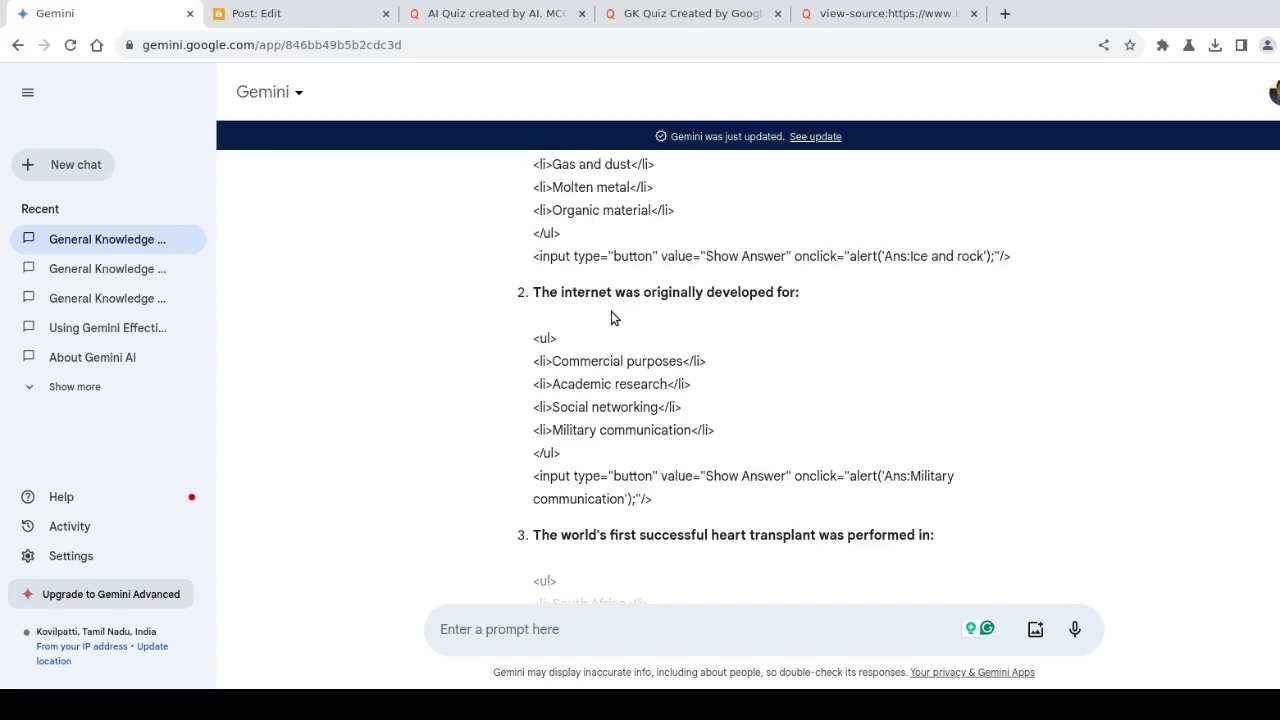
Paste Gemini's new quiz HTML after the existing questions in the post and update it.
{"action": "key", "text": "ctrl+a"}
{"action": "left_click", "coordinate": [256, 13]}
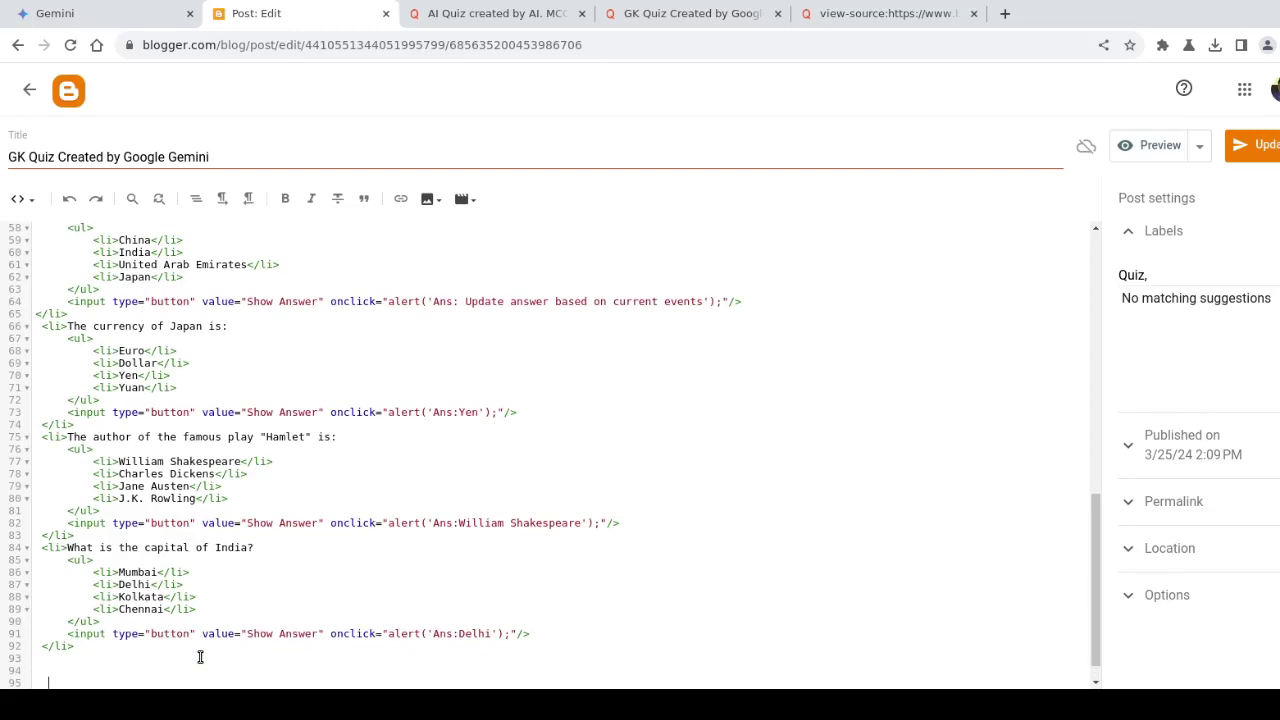
{"action": "key", "text": "ctrl+v"}
{"action": "scroll", "coordinate": [260, 460], "scroll_direction": "up", "scroll_amount": 8}
{"action": "scroll", "coordinate": [251, 443], "scroll_direction": "up", "scroll_amount": 2}
{"action": "scroll", "coordinate": [235, 500], "scroll_direction": "down", "scroll_amount": 10}
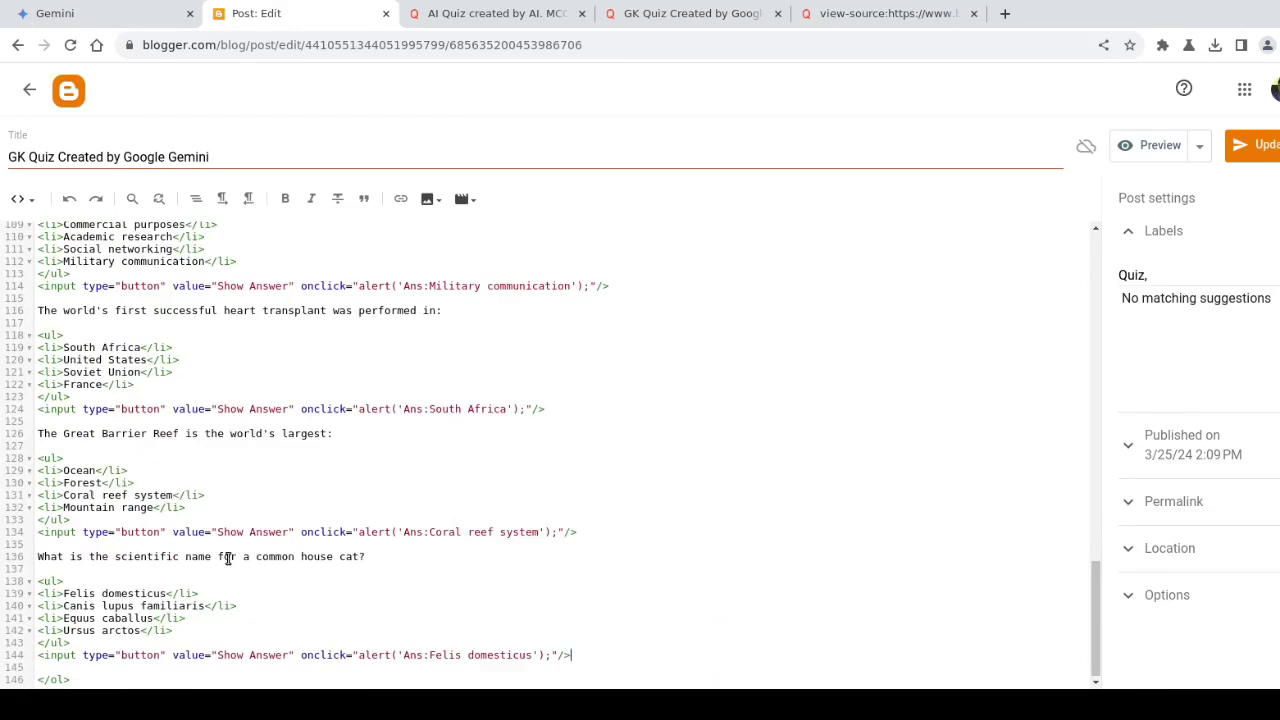
{"action": "left_click", "coordinate": [1262, 148]}
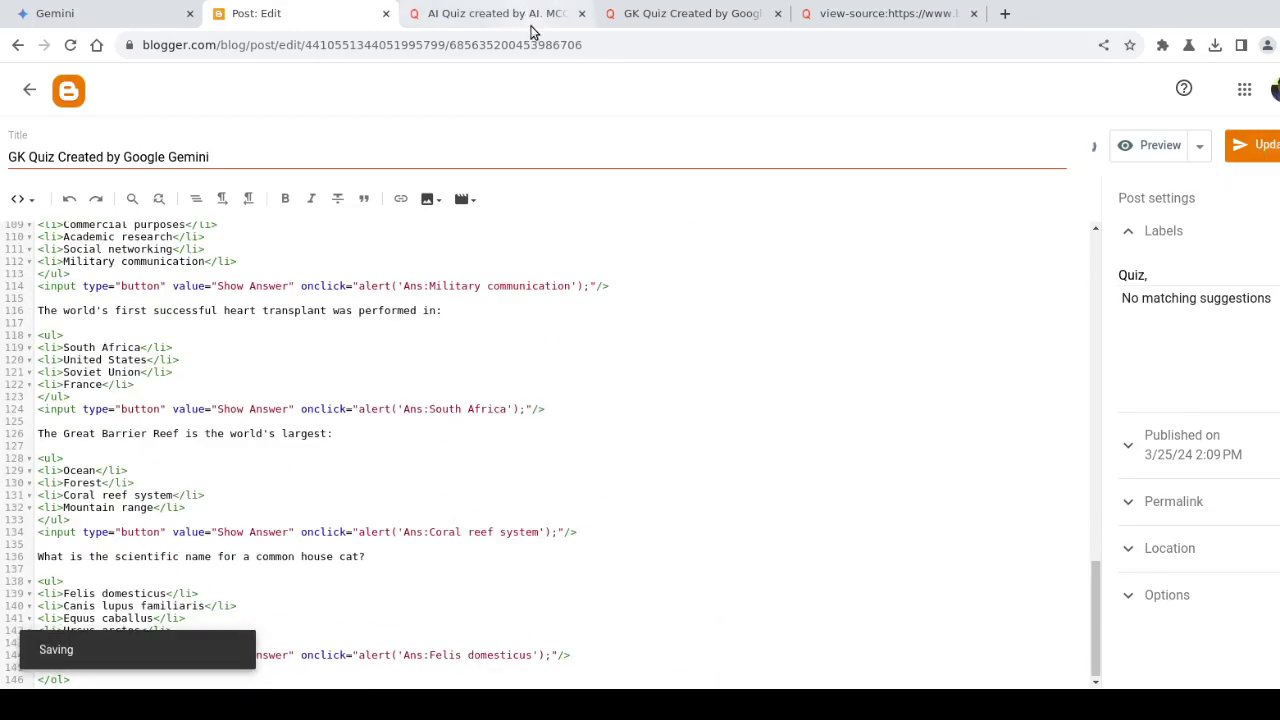
Reload the blog and test question 10 and the Saturn question, which reveals 'Ice and rock'.
{"action": "left_click", "coordinate": [634, 20]}
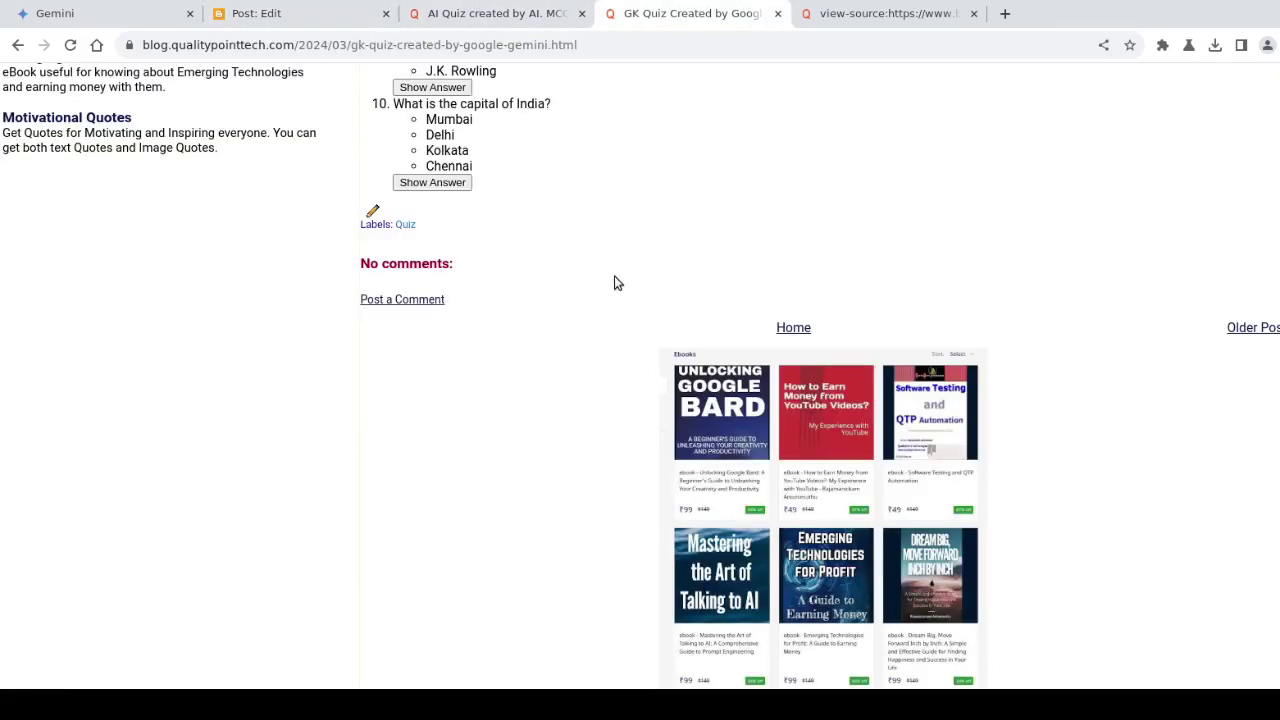
{"action": "key", "text": "F5"}
{"action": "scroll", "coordinate": [600, 386], "scroll_direction": "down", "scroll_amount": 4}
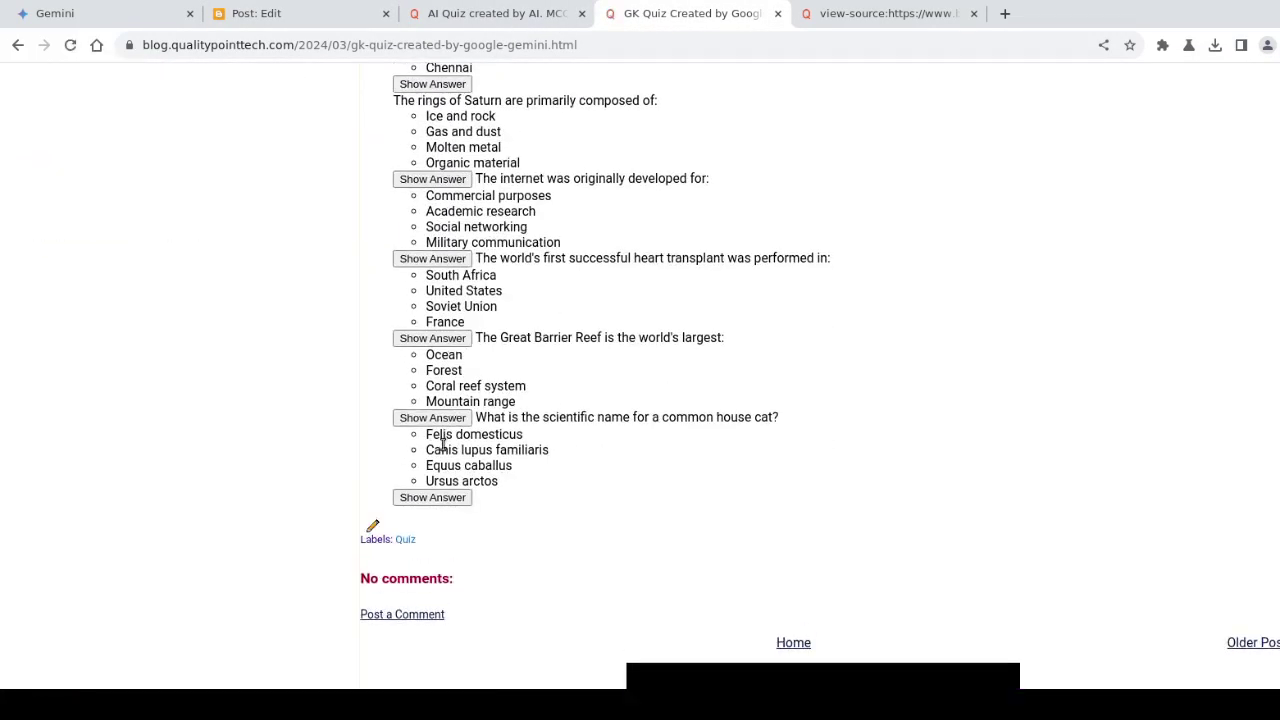
{"action": "scroll", "coordinate": [444, 440], "scroll_direction": "up", "scroll_amount": 2}
{"action": "left_click", "coordinate": [405, 283]}
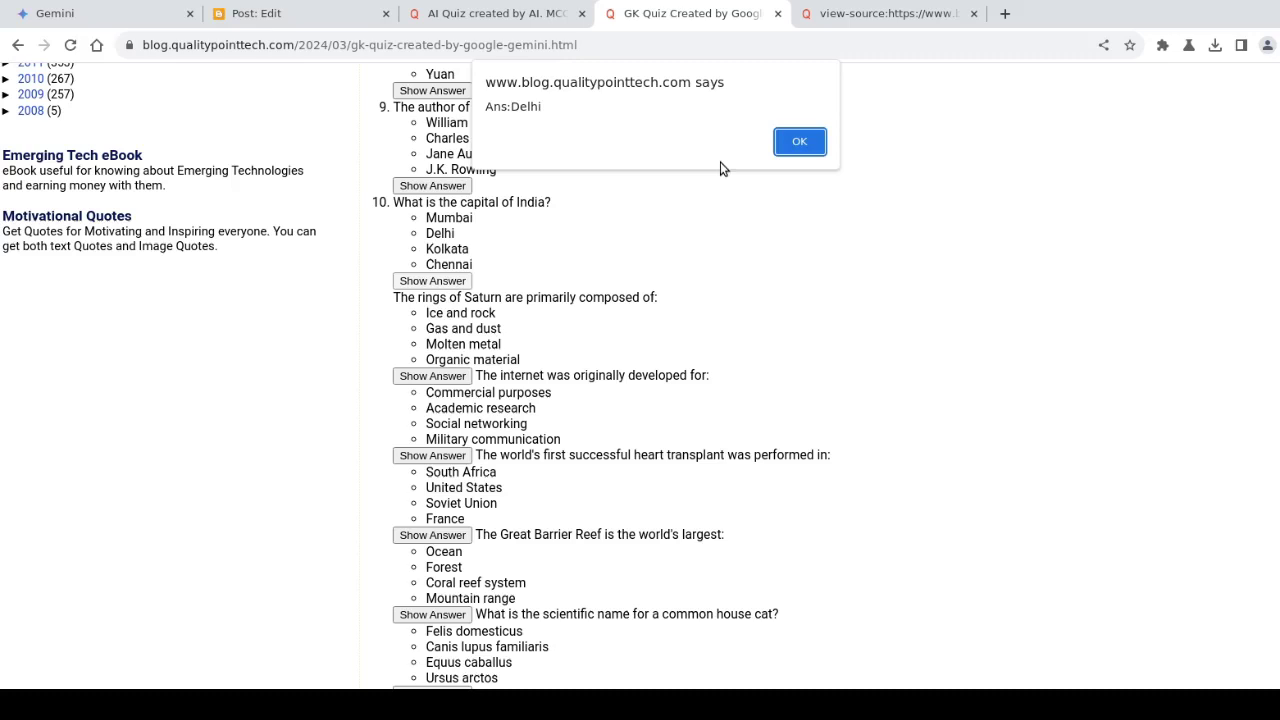
{"action": "left_click", "coordinate": [797, 141]}
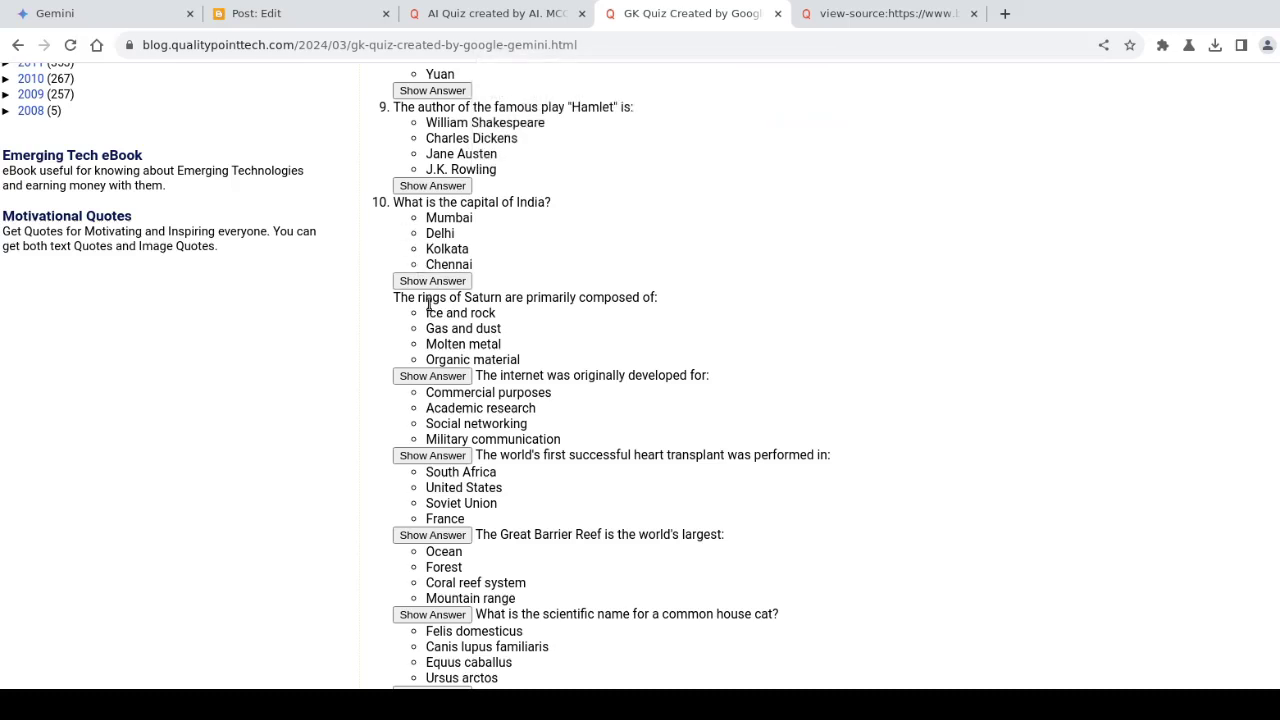
{"action": "left_click", "coordinate": [418, 376]}
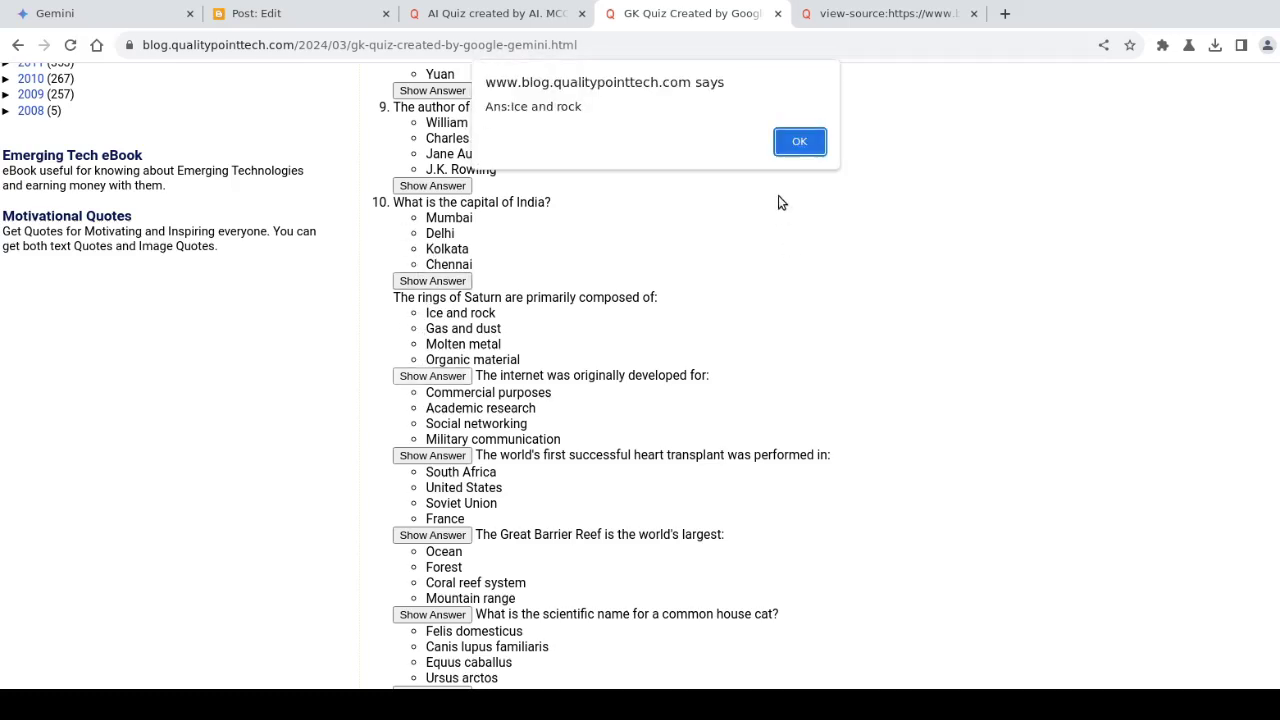
{"action": "left_click", "coordinate": [799, 141]}
Scroll back through the pasted questions in the post's HTML, then return to Gemini's quiz code.
{"action": "left_click", "coordinate": [243, 18]}
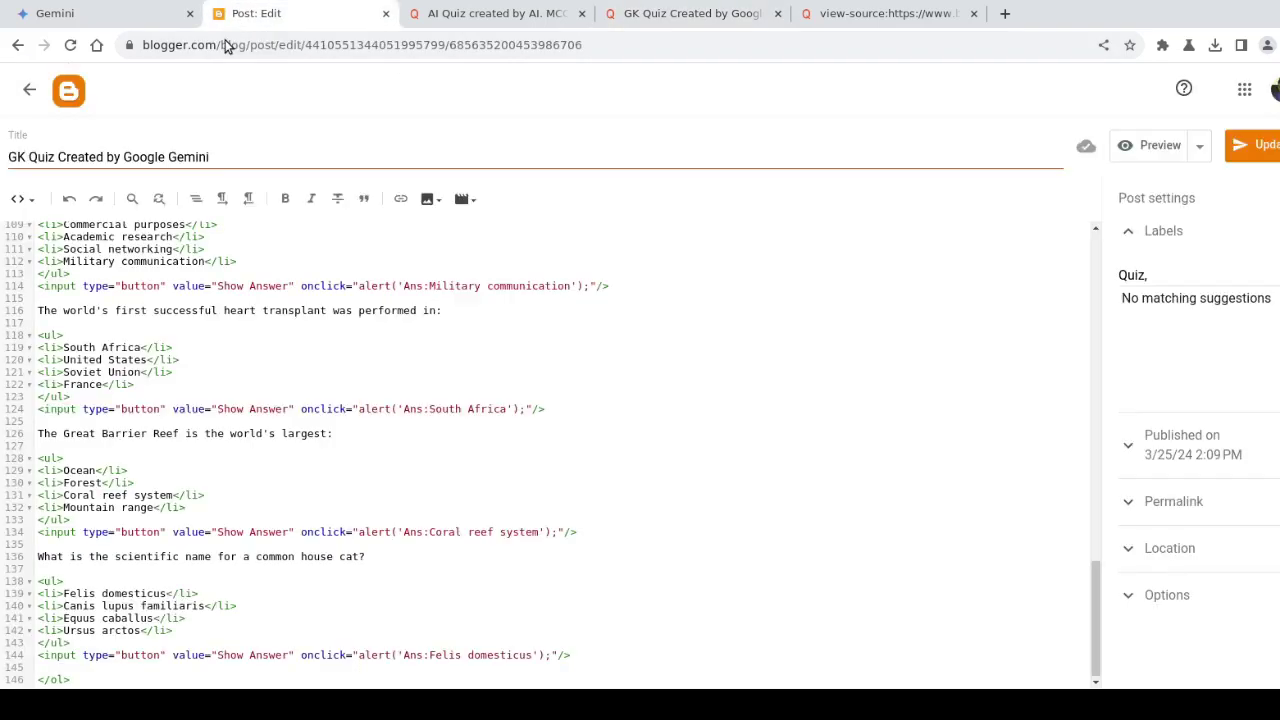
{"action": "scroll", "coordinate": [160, 383], "scroll_direction": "up", "scroll_amount": 3}
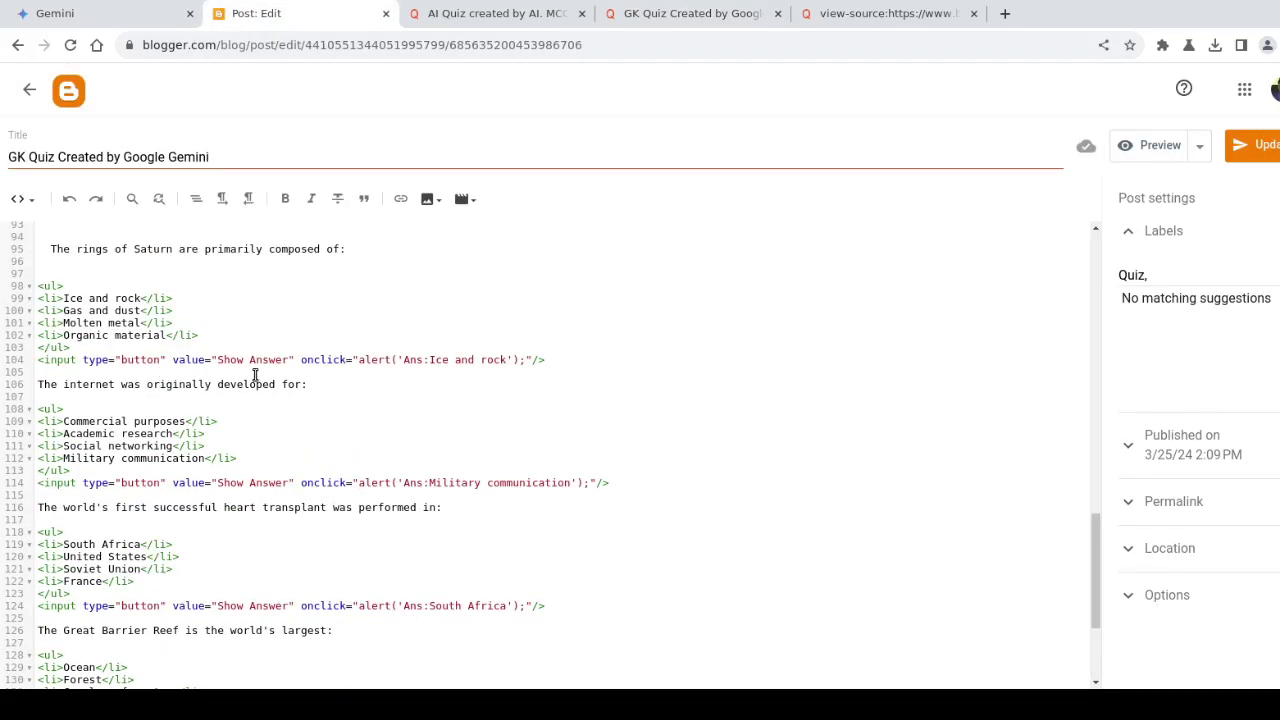
{"action": "scroll", "coordinate": [309, 363], "scroll_direction": "up", "scroll_amount": 5}
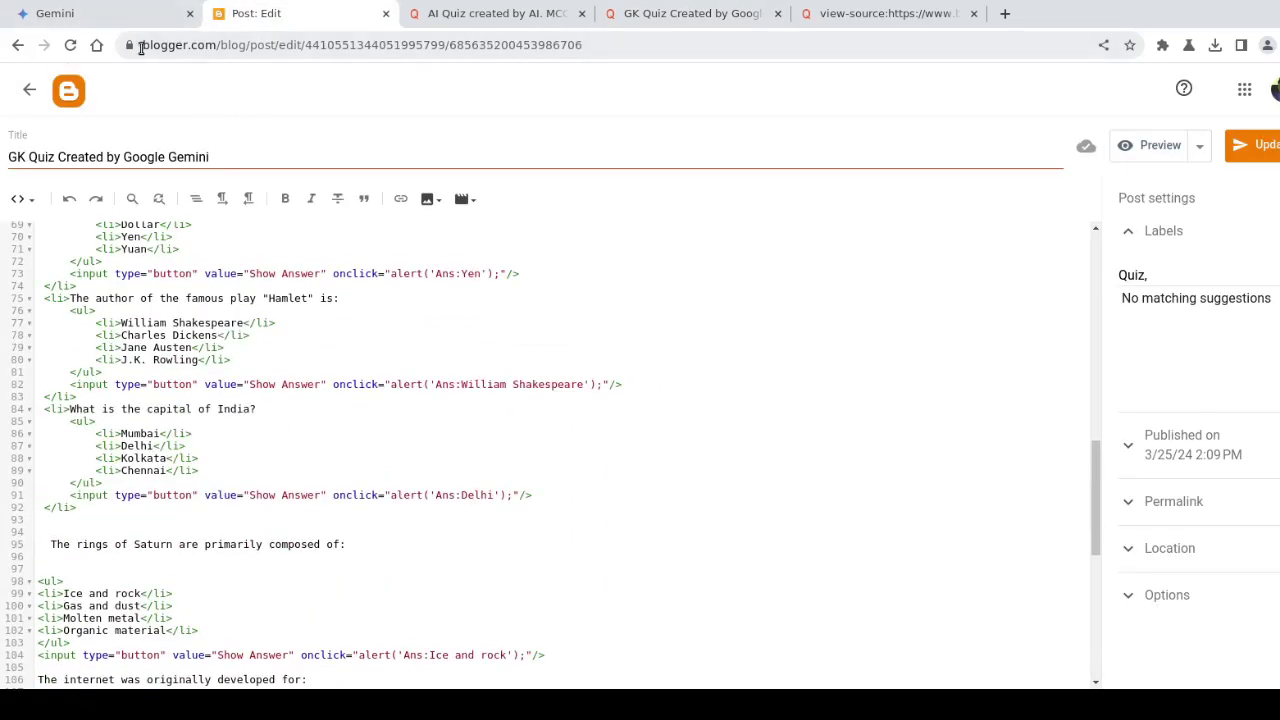
{"action": "left_click", "coordinate": [80, 14]}
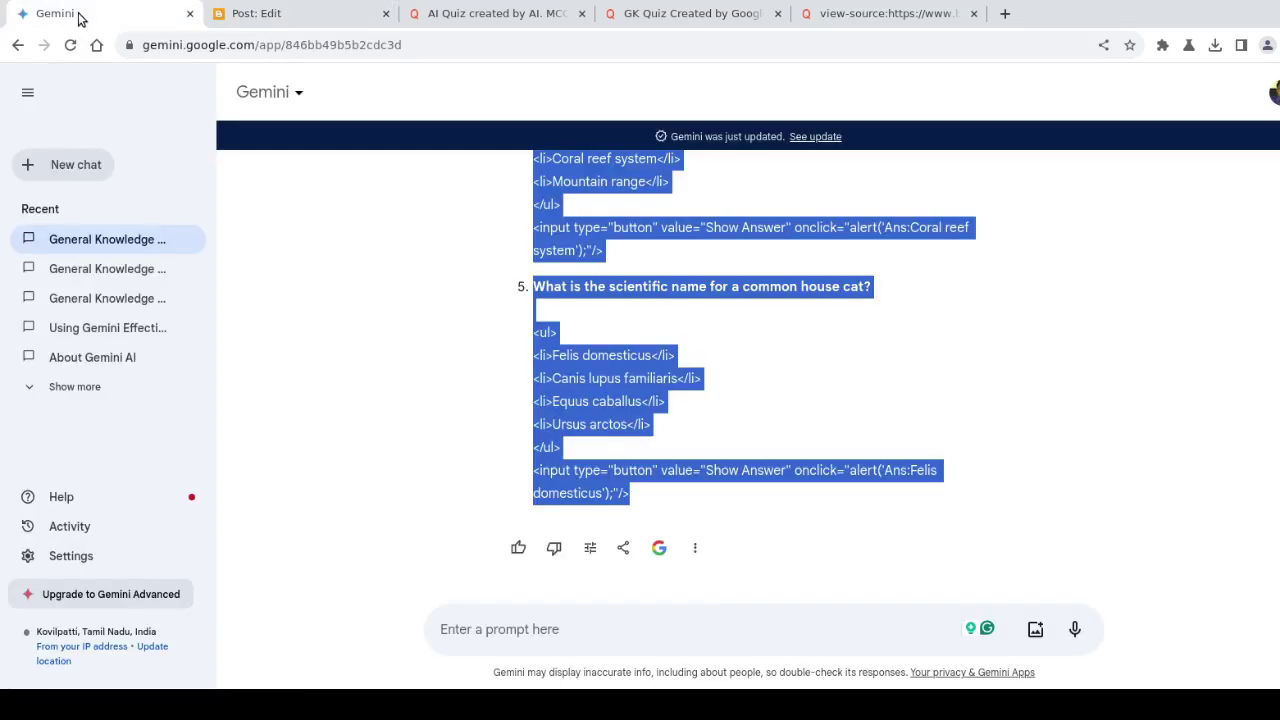
{"action": "left_click", "coordinate": [249, 20]}
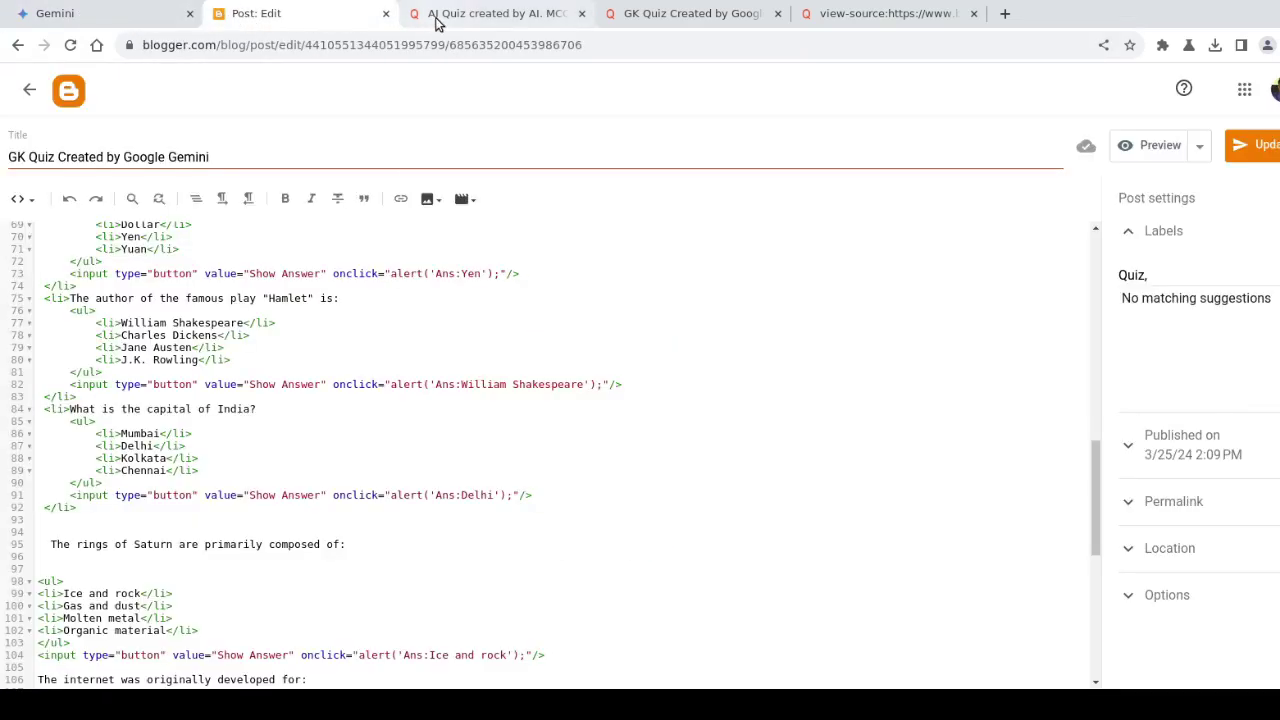
{"action": "left_click", "coordinate": [42, 16]}
{"action": "left_click", "coordinate": [714, 380]}
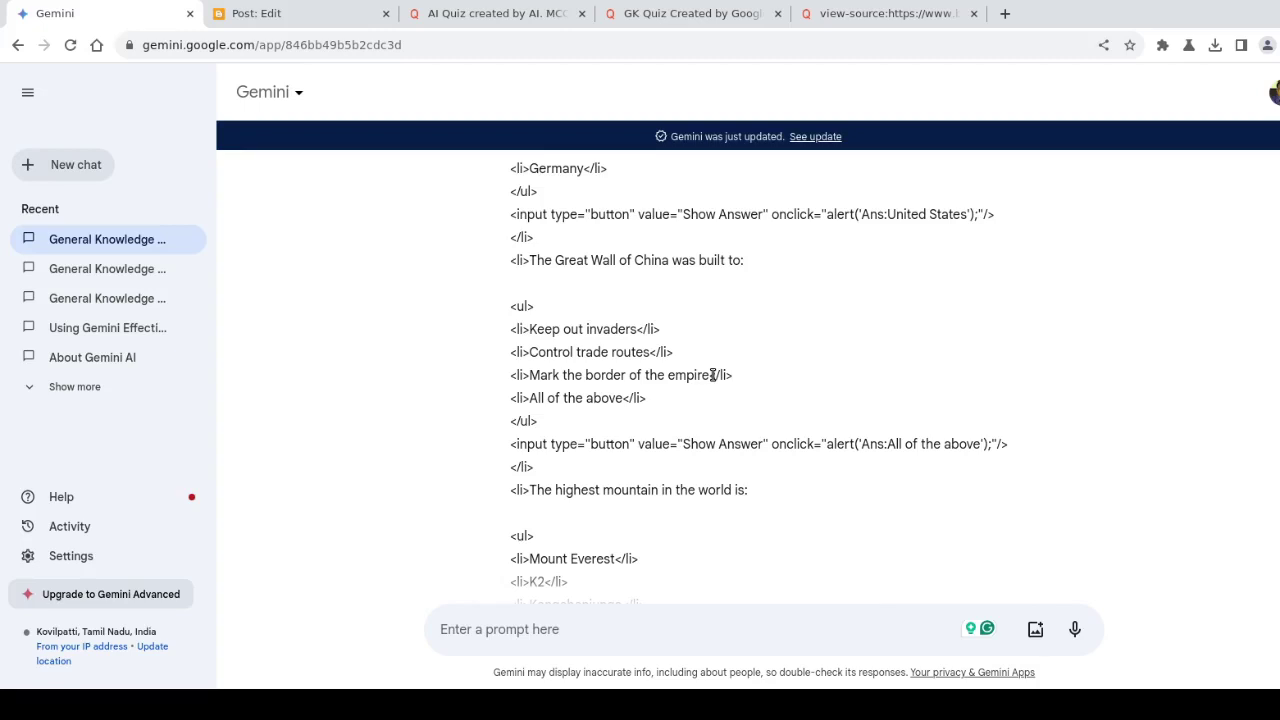
{"action": "scroll", "coordinate": [727, 377], "scroll_direction": "down", "scroll_amount": 2}
{"action": "scroll", "coordinate": [727, 377], "scroll_direction": "down", "scroll_amount": 1}
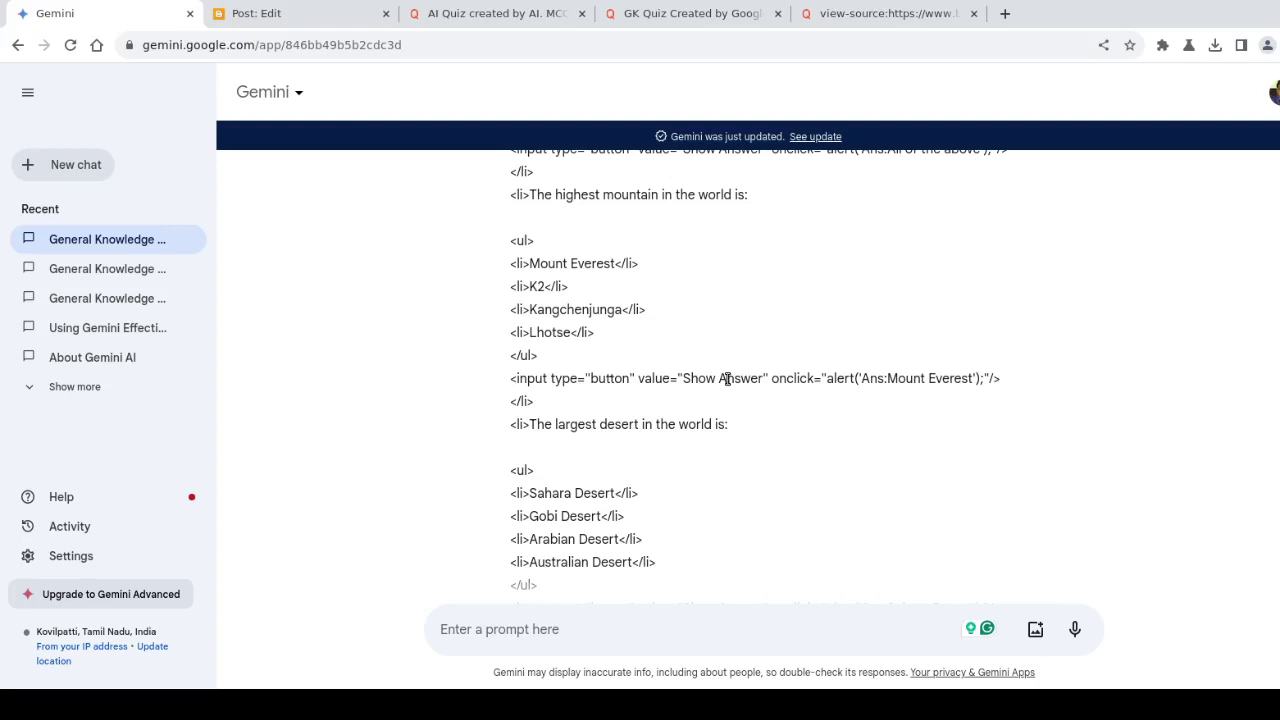
{"action": "scroll", "coordinate": [727, 378], "scroll_direction": "down", "scroll_amount": 5}
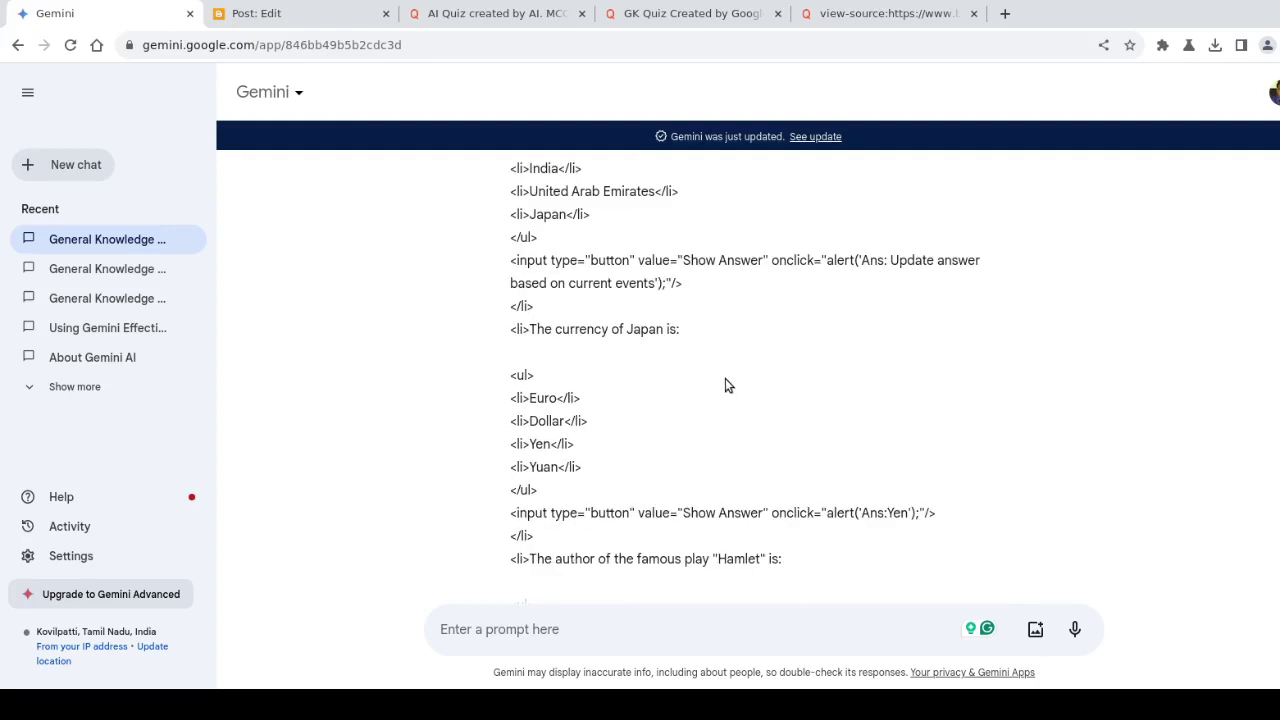
{"action": "scroll", "coordinate": [700, 375], "scroll_direction": "up", "scroll_amount": 3}
{"action": "scroll", "coordinate": [655, 350], "scroll_direction": "up", "scroll_amount": 2}
{"action": "scroll", "coordinate": [651, 347], "scroll_direction": "up", "scroll_amount": 3}
{"action": "scroll", "coordinate": [651, 347], "scroll_direction": "up", "scroll_amount": 5}
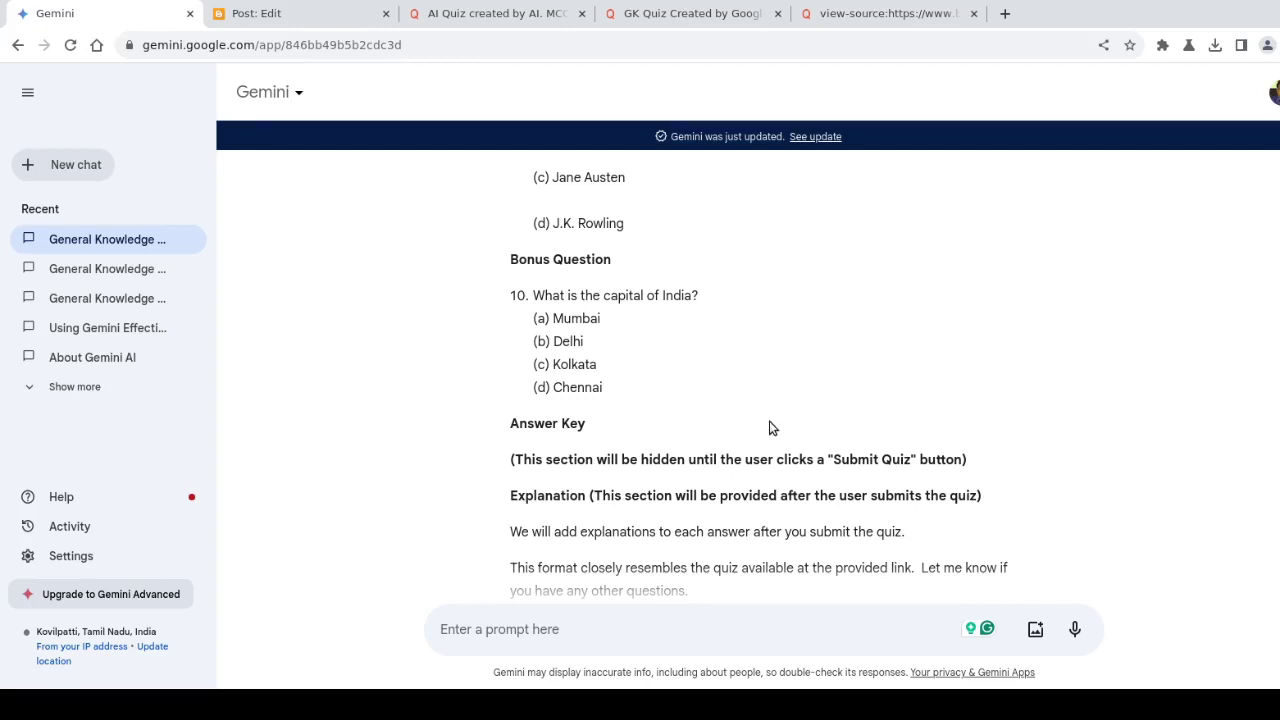
{"action": "scroll", "coordinate": [769, 426], "scroll_direction": "down", "scroll_amount": 2}
{"action": "scroll", "coordinate": [769, 426], "scroll_direction": "down", "scroll_amount": 5}
{"action": "scroll", "coordinate": [769, 426], "scroll_direction": "down", "scroll_amount": 5}
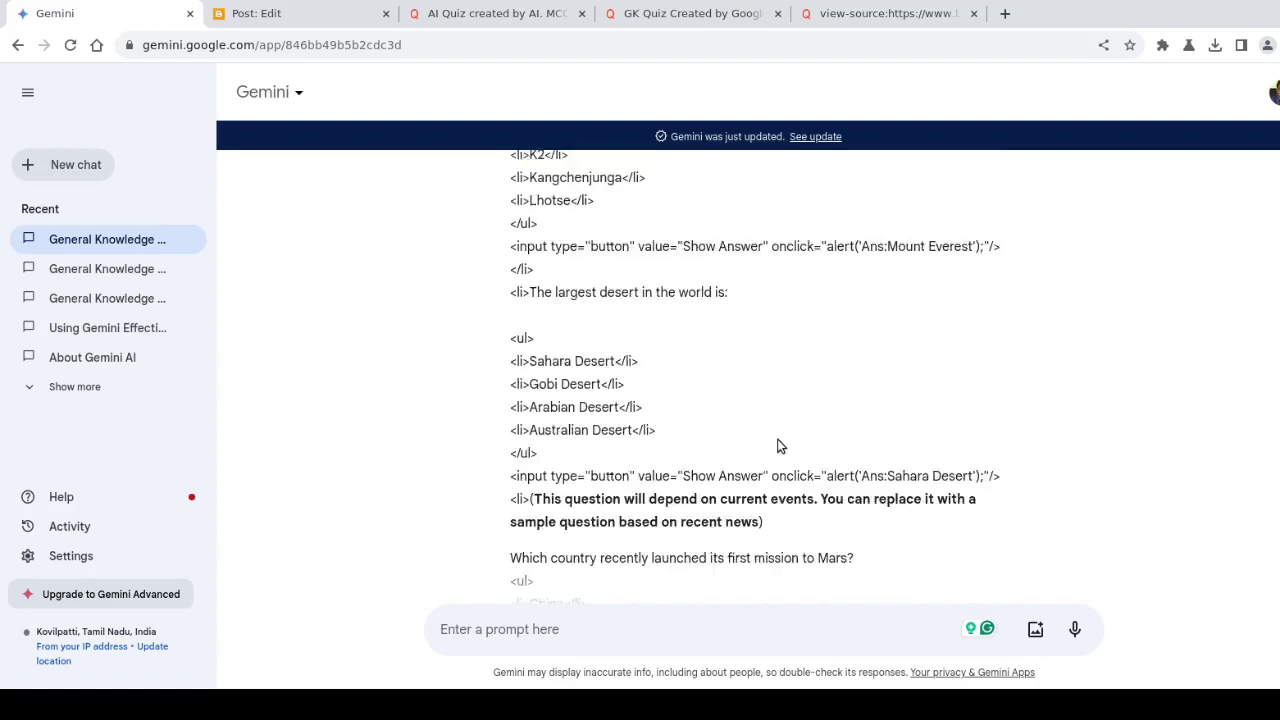